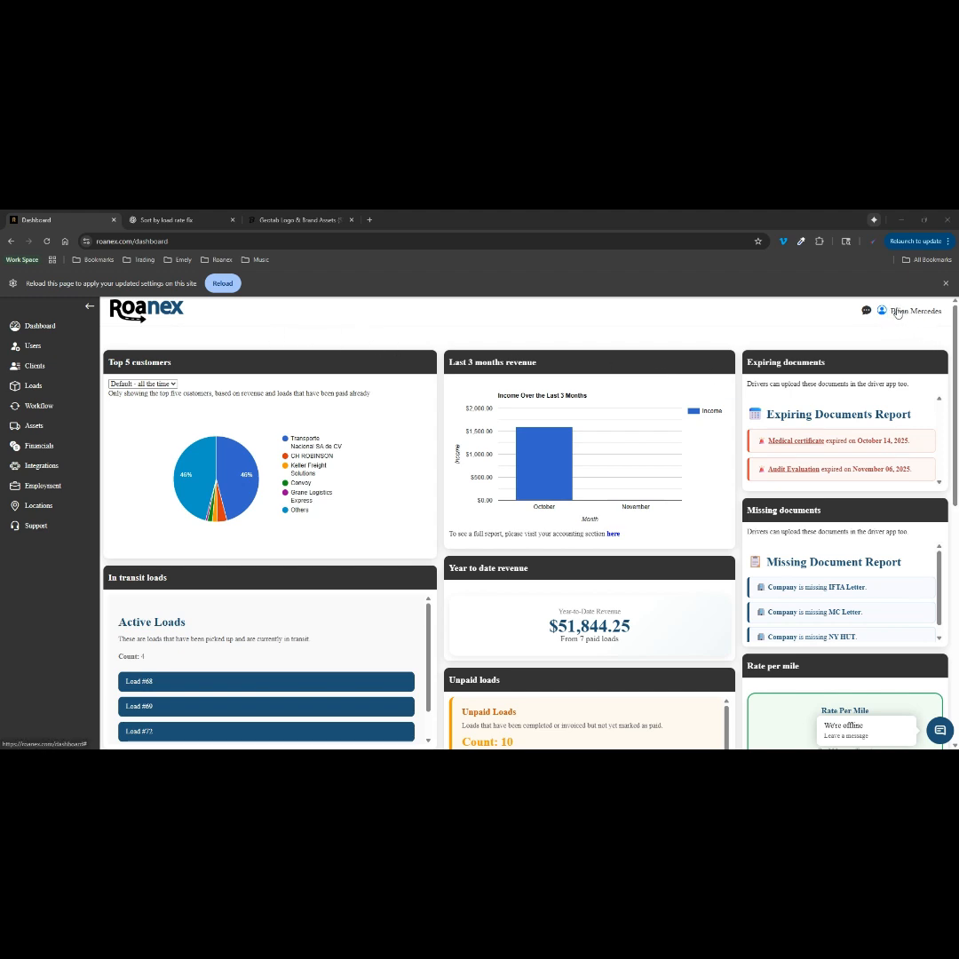
Open the account settings and examine the company's basic information fields.
{"action": "left_click", "coordinate": [902, 313]}
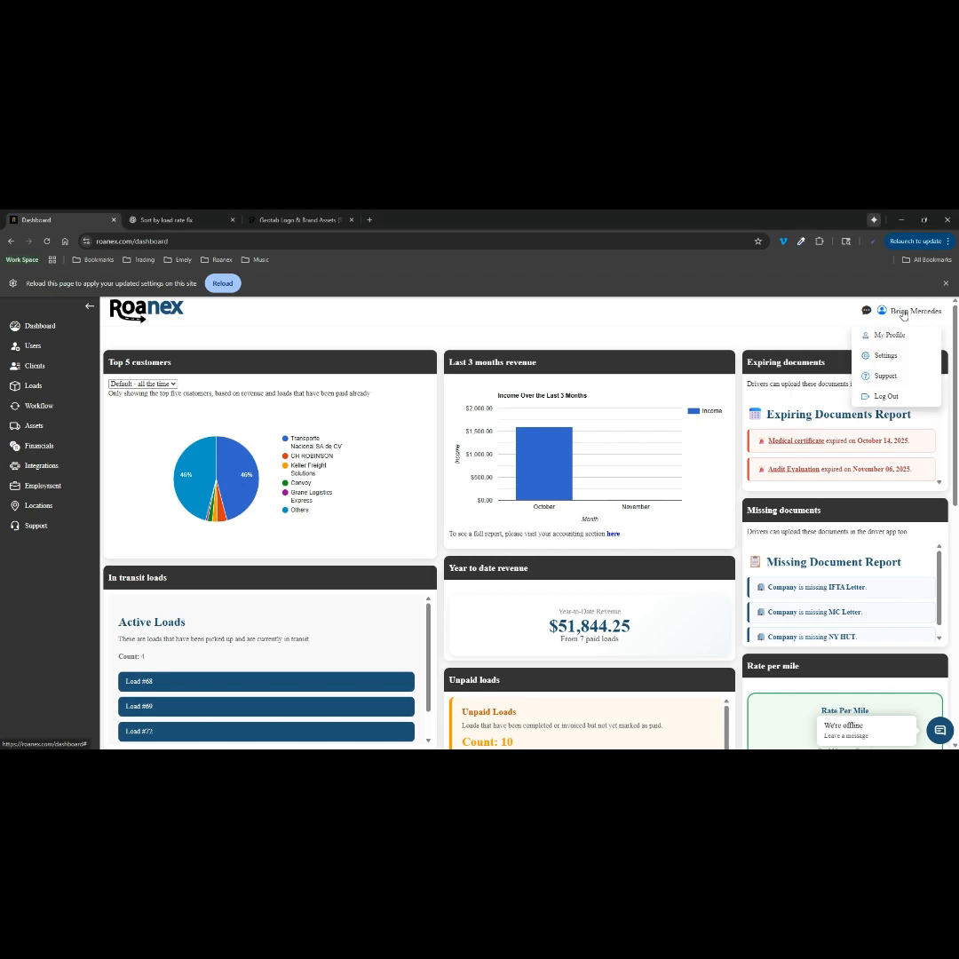
{"action": "left_click", "coordinate": [886, 356]}
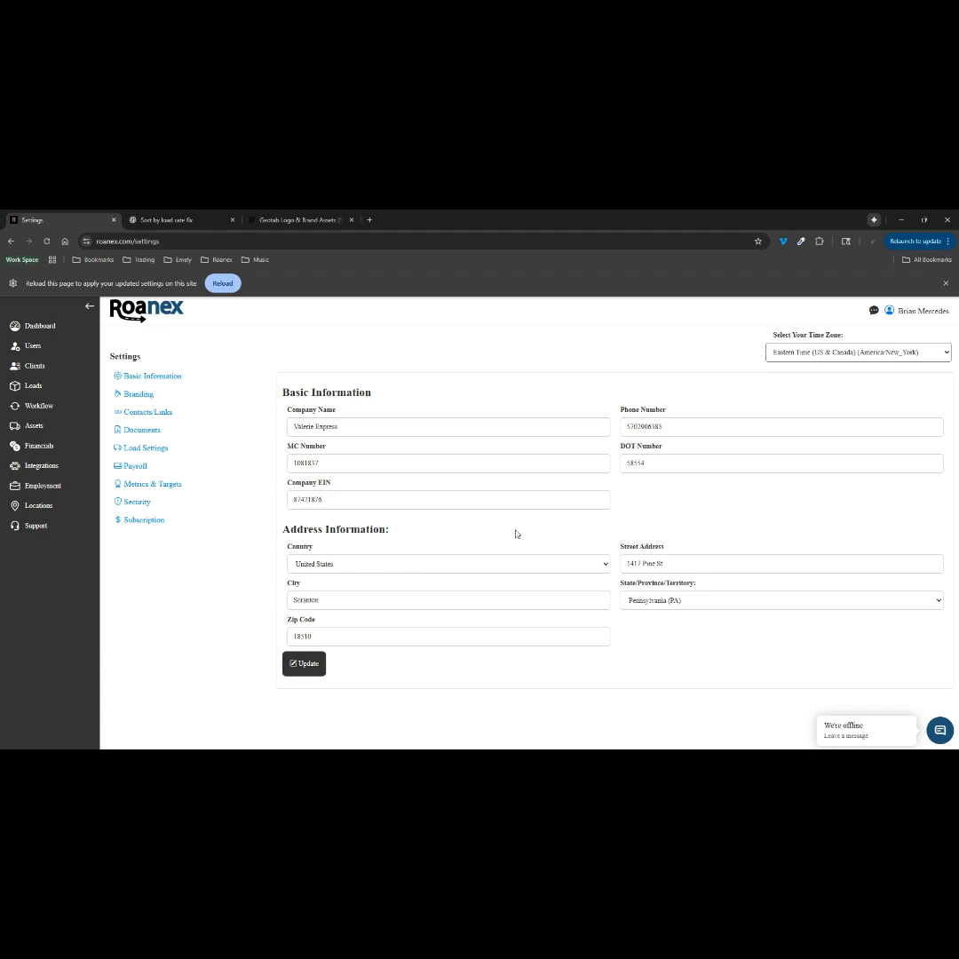
{"action": "left_click", "coordinate": [378, 430]}
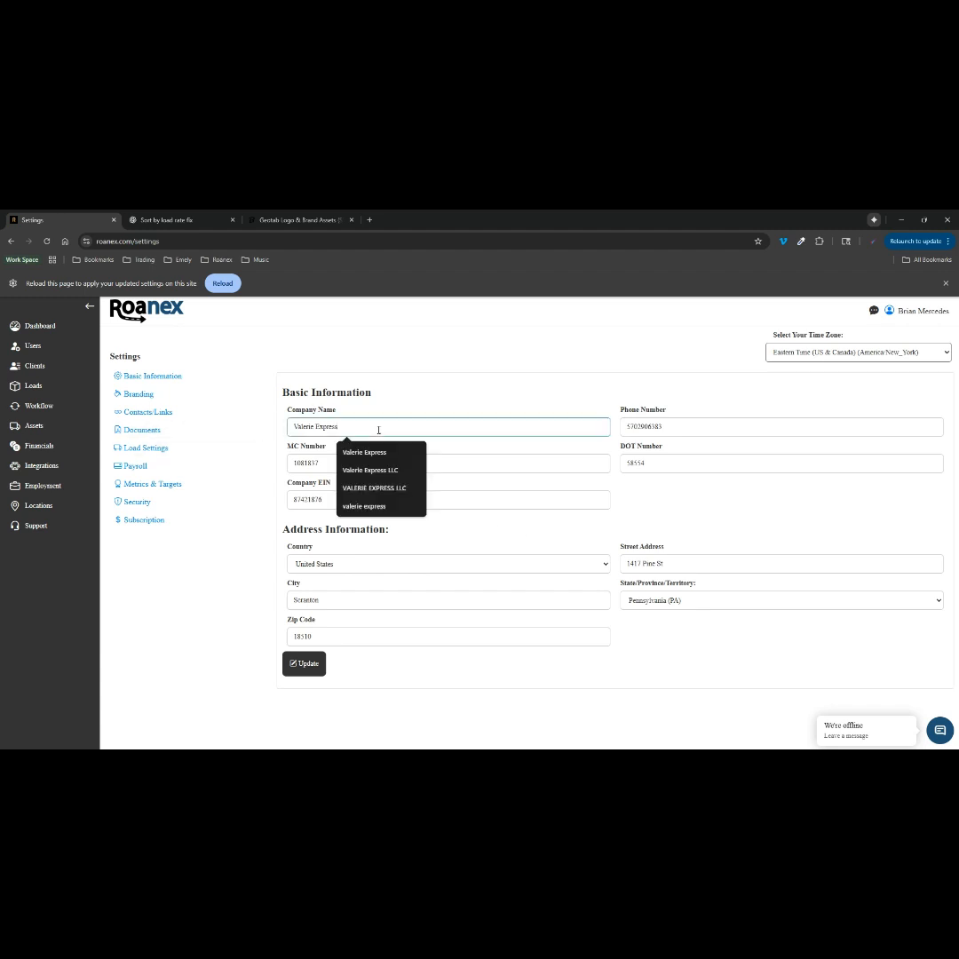
{"action": "left_click", "coordinate": [233, 595]}
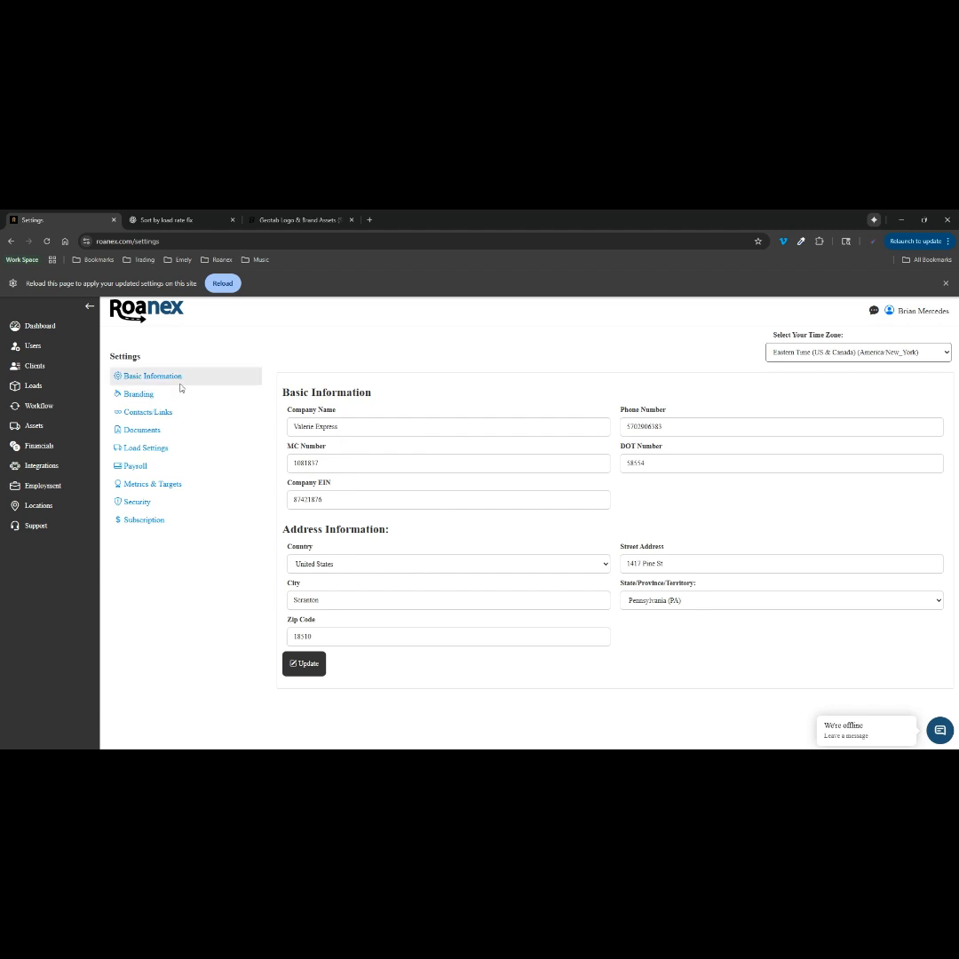
Change the menu background color in the branding settings to a darker near-black gray and save the color preferences.
{"action": "left_click", "coordinate": [131, 395]}
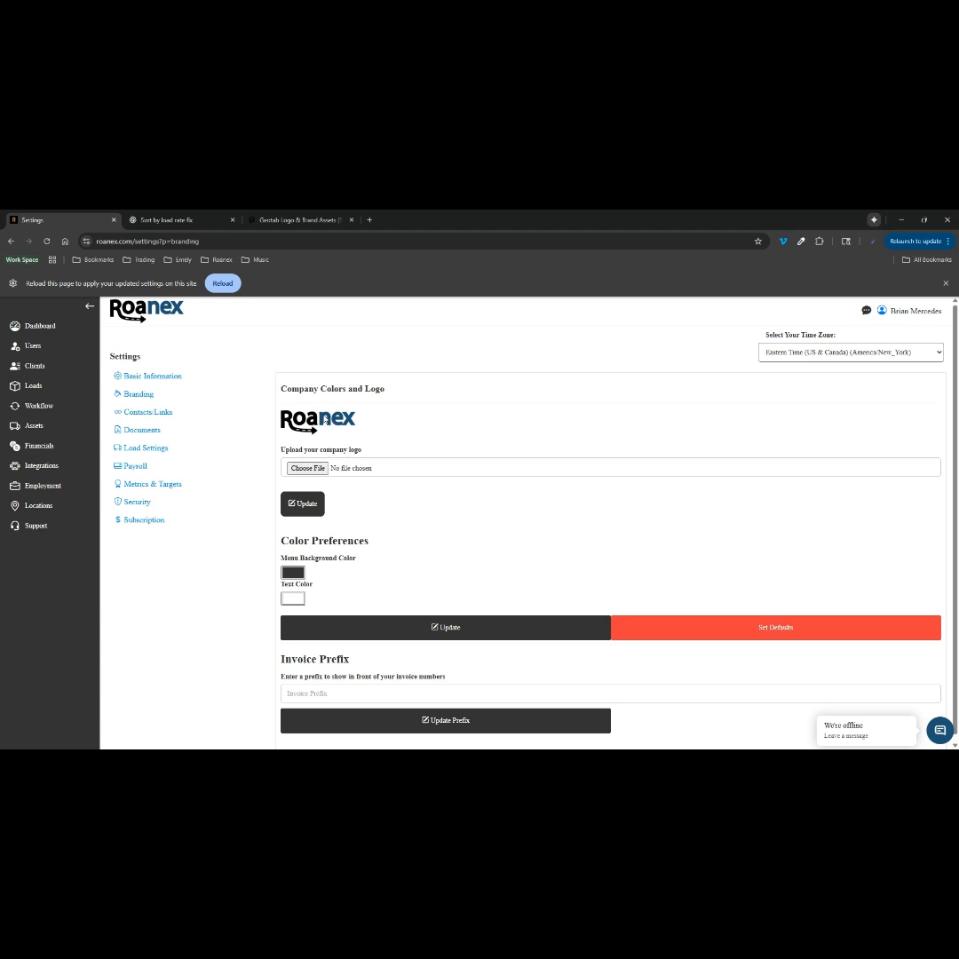
{"action": "scroll", "coordinate": [422, 523], "scroll_direction": "down", "scroll_amount": 1}
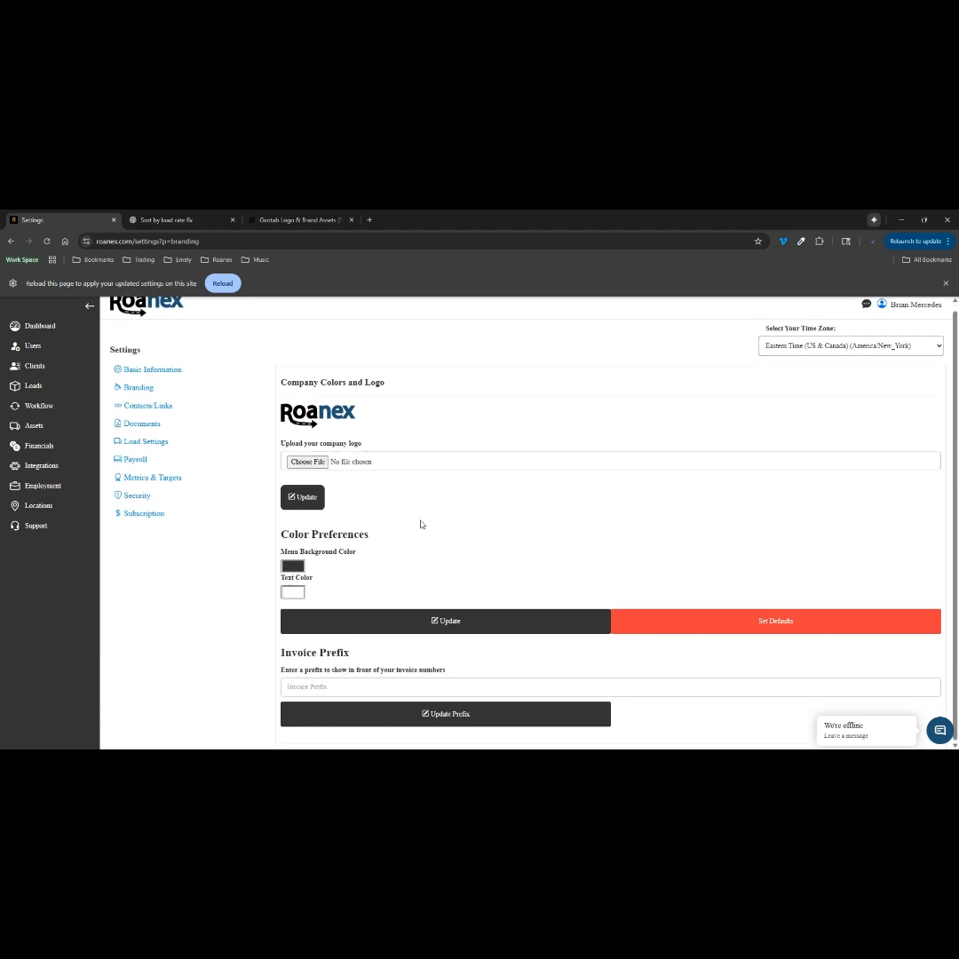
{"action": "left_click", "coordinate": [298, 567]}
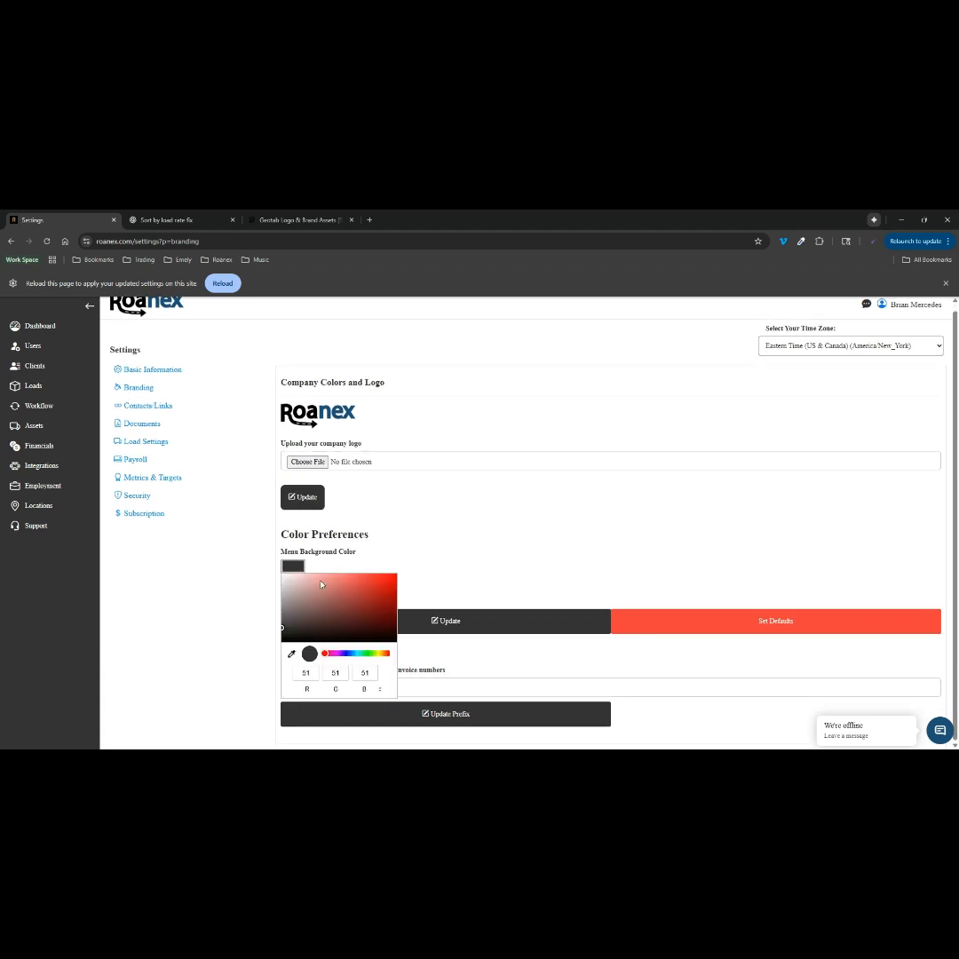
{"action": "mouse_move", "coordinate": [321, 602]}
{"action": "left_mouse_down"}
{"action": "mouse_move", "coordinate": [306, 604]}
{"action": "mouse_move", "coordinate": [325, 614]}
{"action": "mouse_move", "coordinate": [373, 595]}
{"action": "mouse_move", "coordinate": [339, 606]}
{"action": "mouse_move", "coordinate": [370, 598]}
{"action": "mouse_move", "coordinate": [385, 608]}
{"action": "mouse_move", "coordinate": [304, 607]}
{"action": "left_mouse_up"}
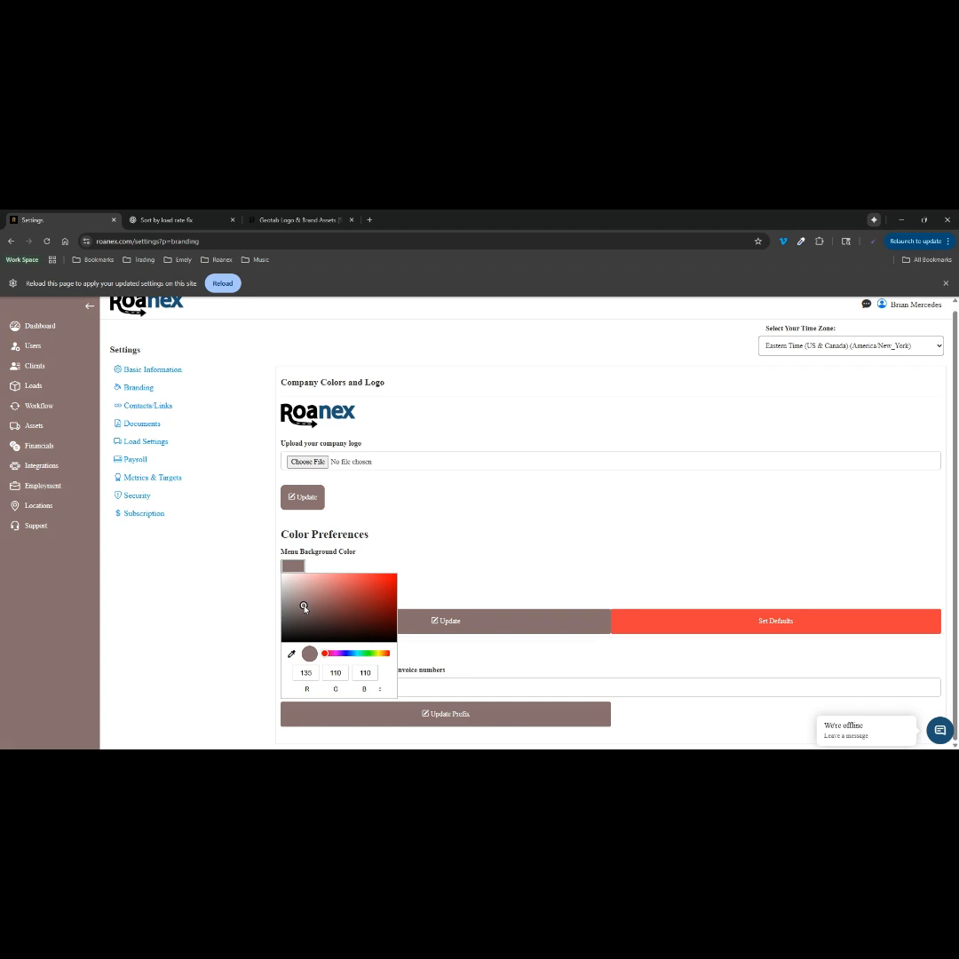
{"action": "left_click_drag", "start_coordinate": [303, 607], "coordinate": [277, 635]}
{"action": "left_click", "coordinate": [424, 531]}
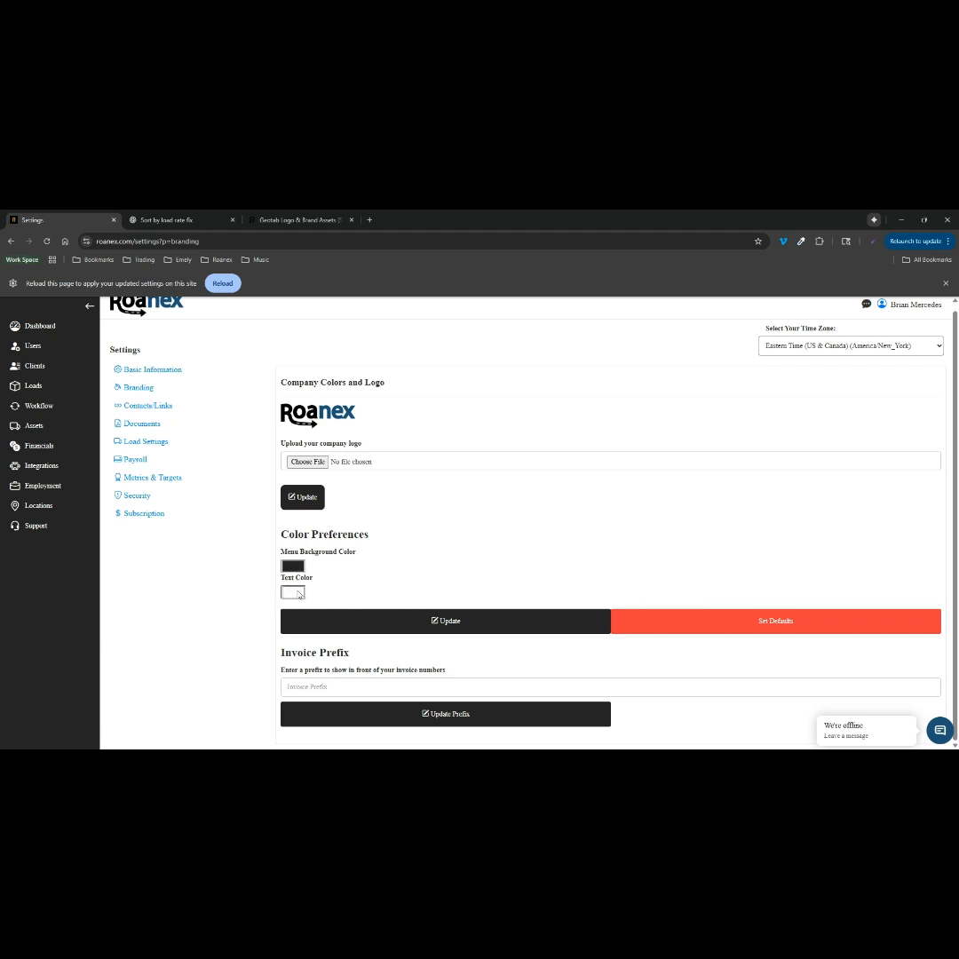
{"action": "left_click", "coordinate": [411, 623]}
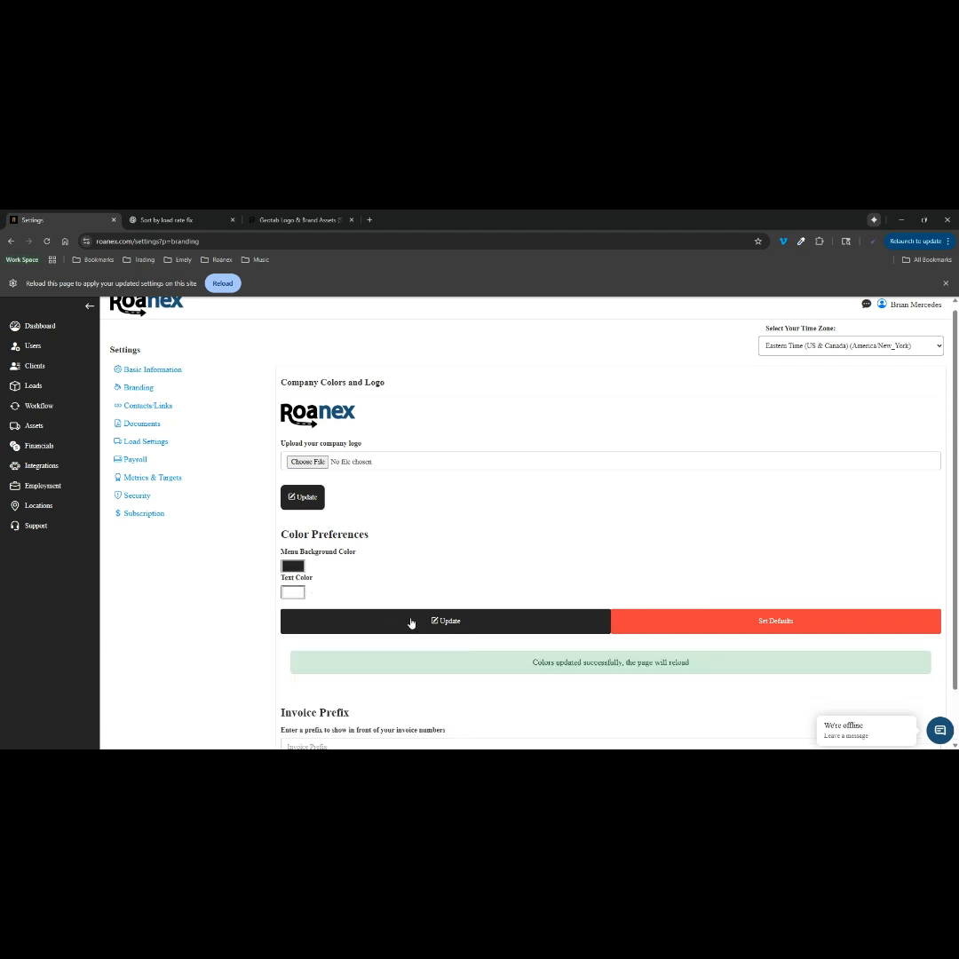
Set the invoice prefix to "rxl" and save it.
{"action": "scroll", "coordinate": [411, 622], "scroll_direction": "down", "scroll_amount": 1}
{"action": "left_click", "coordinate": [362, 683]}
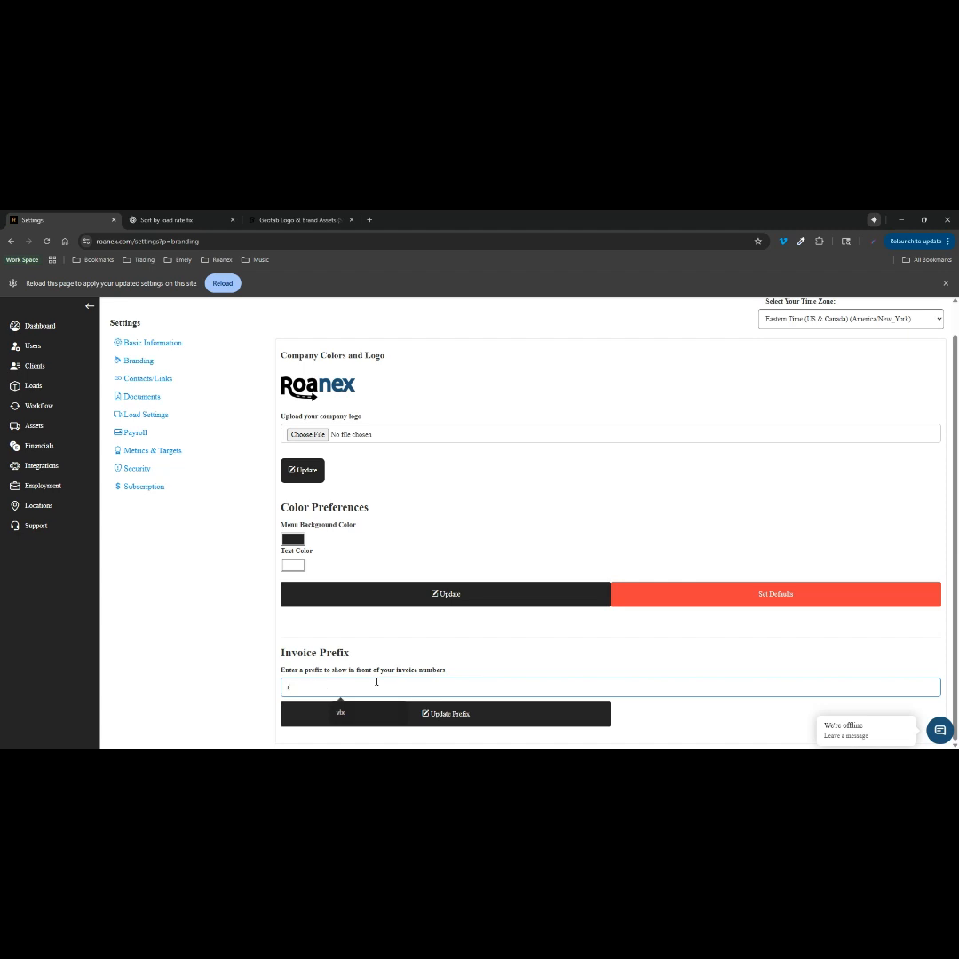
{"action": "type", "text": "rxl"}
{"action": "left_click", "coordinate": [430, 715]}
{"action": "scroll", "coordinate": [367, 687], "scroll_direction": "down", "scroll_amount": 1}
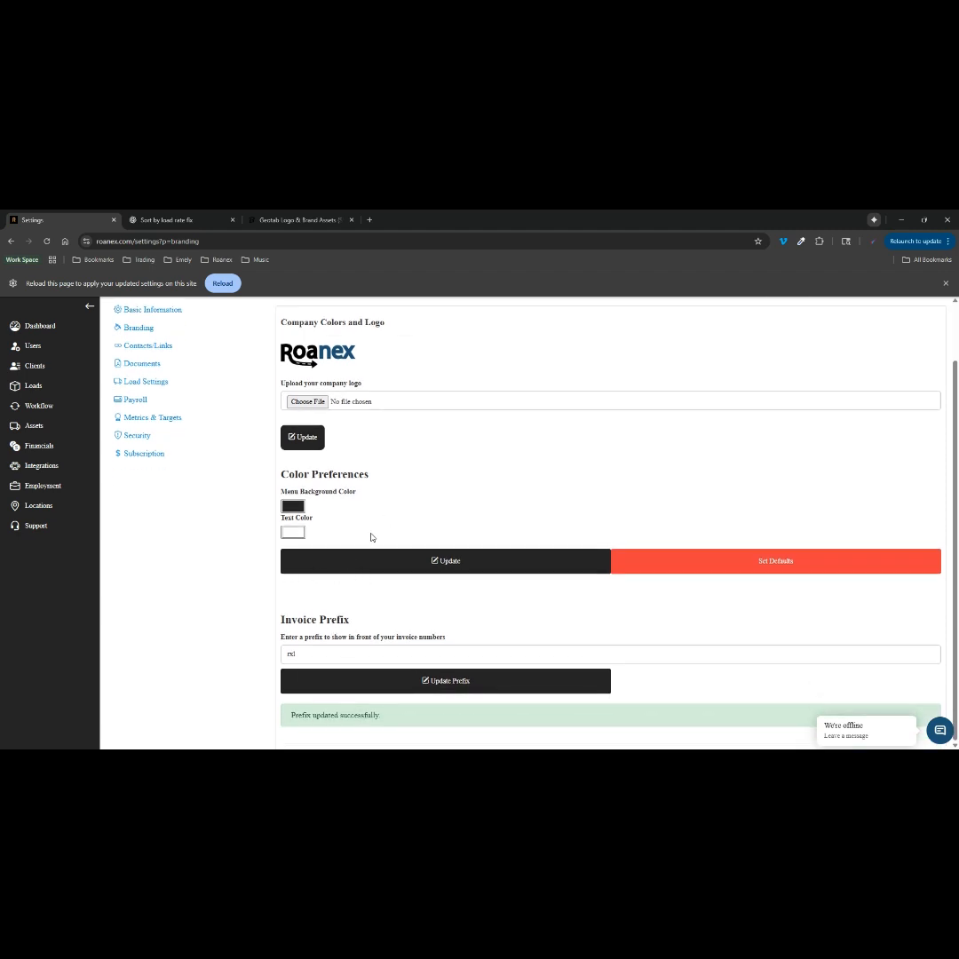
{"action": "scroll", "coordinate": [388, 524], "scroll_direction": "up", "scroll_amount": 1}
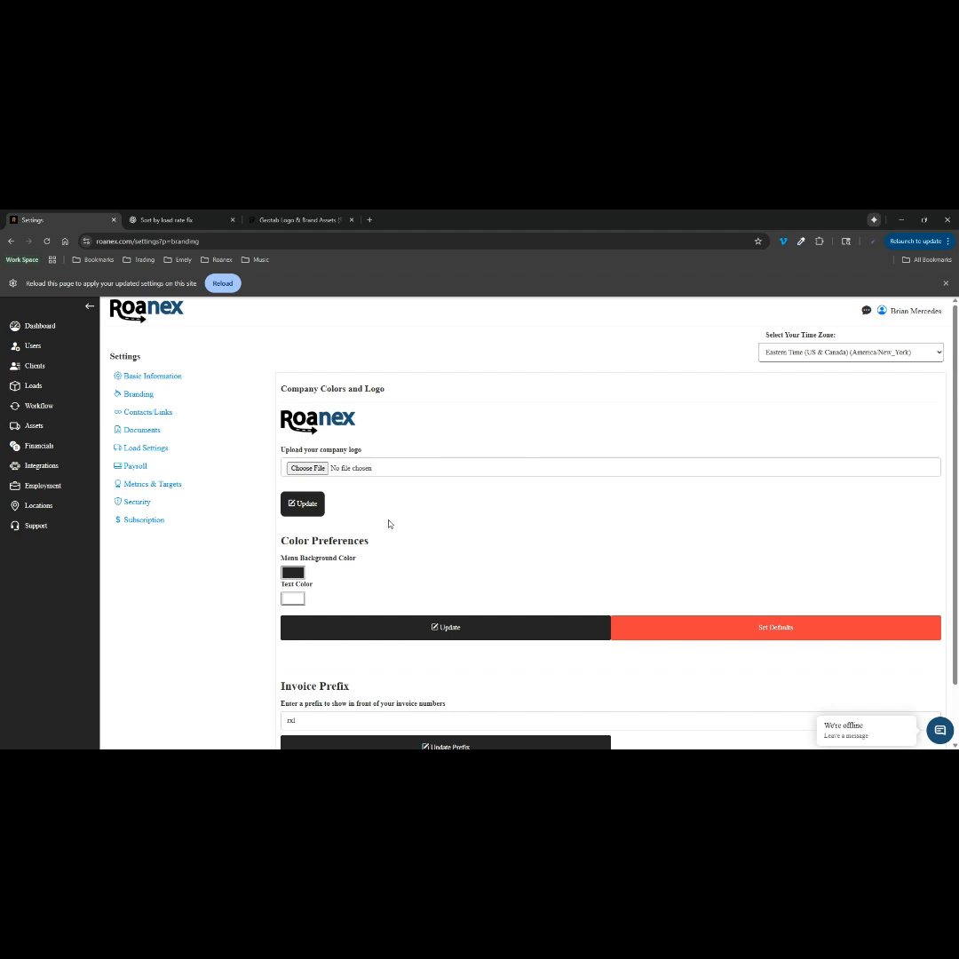
Open the contacts and links settings and examine the name, phone, email and website fields for adding a contact.
{"action": "left_click", "coordinate": [142, 413]}
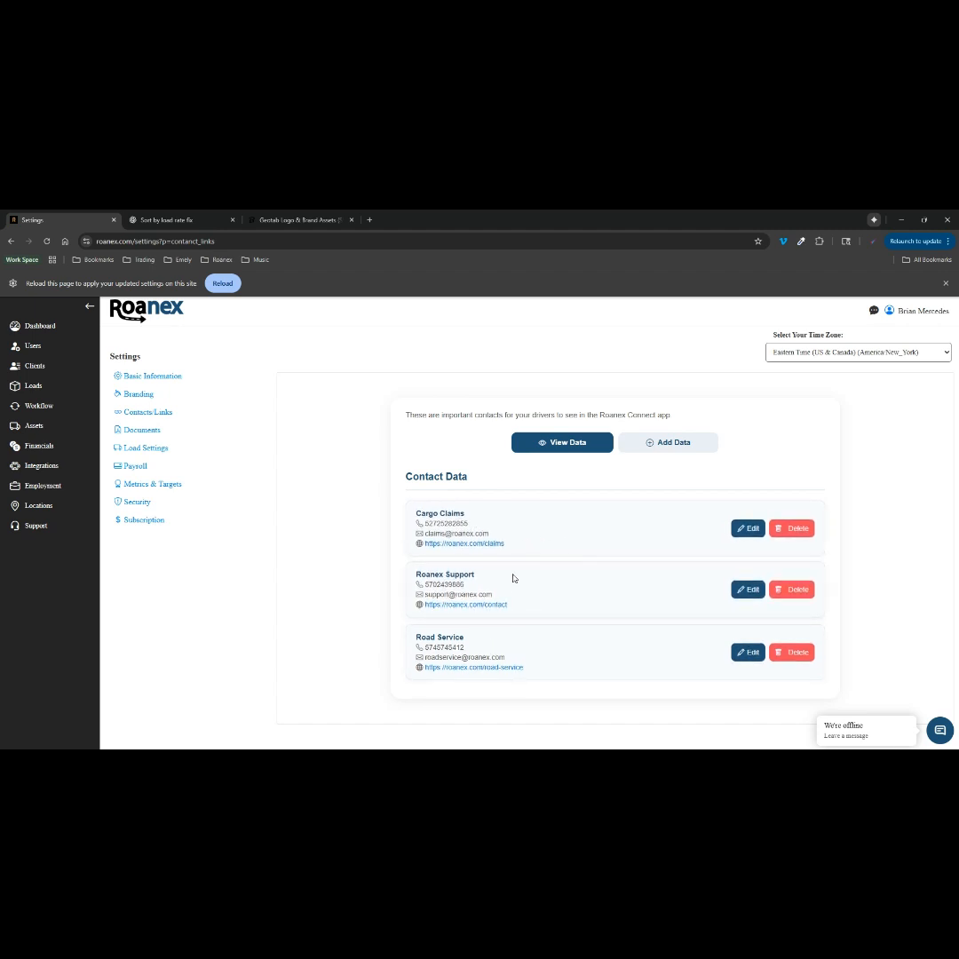
{"action": "left_click", "coordinate": [630, 446]}
{"action": "left_click", "coordinate": [458, 548]}
{"action": "left_click", "coordinate": [456, 593]}
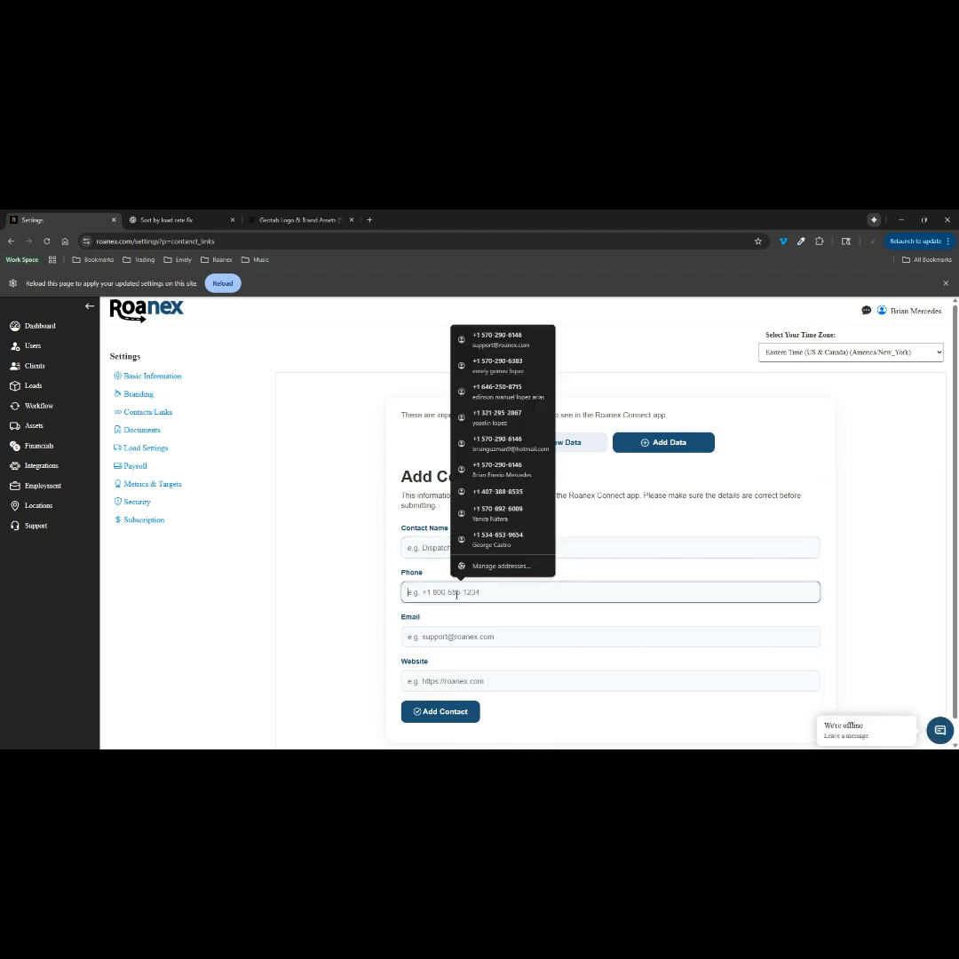
{"action": "left_click", "coordinate": [449, 636]}
{"action": "left_click", "coordinate": [487, 680]}
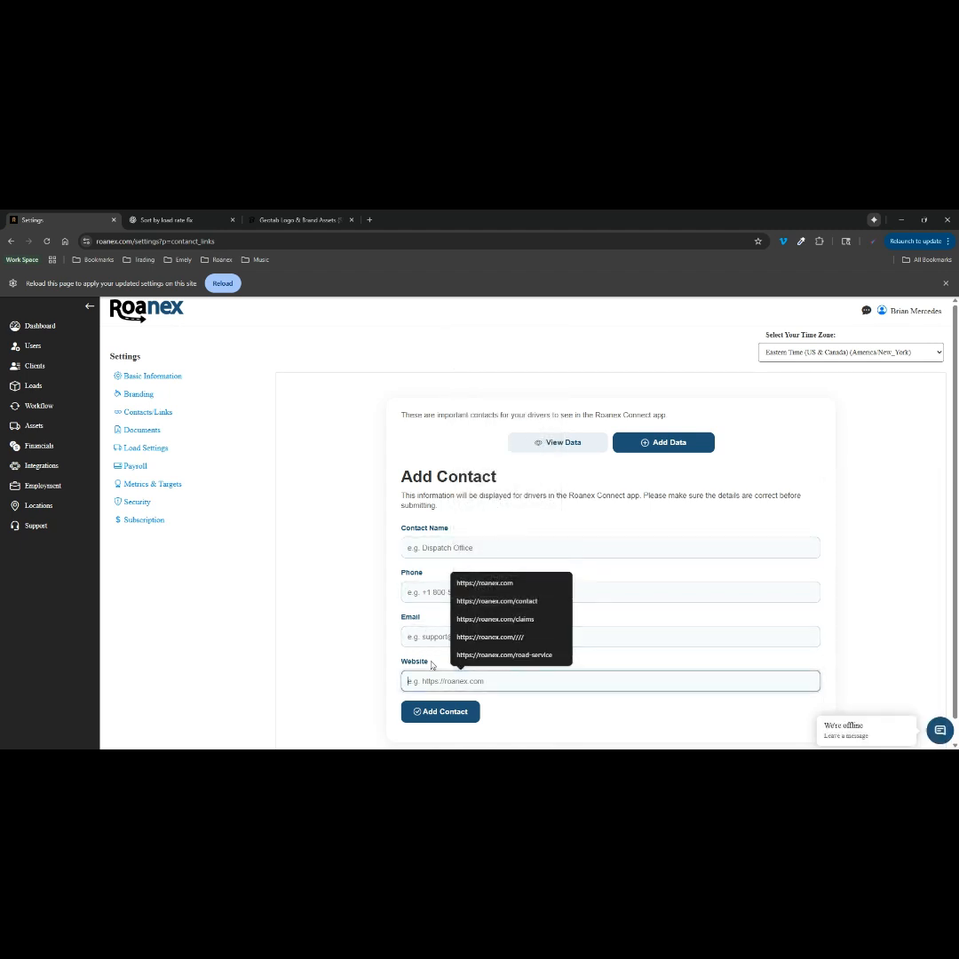
Return to the contact list and check the edit and delete options of the Cargo Claims contact without changing it.
{"action": "left_click", "coordinate": [560, 446]}
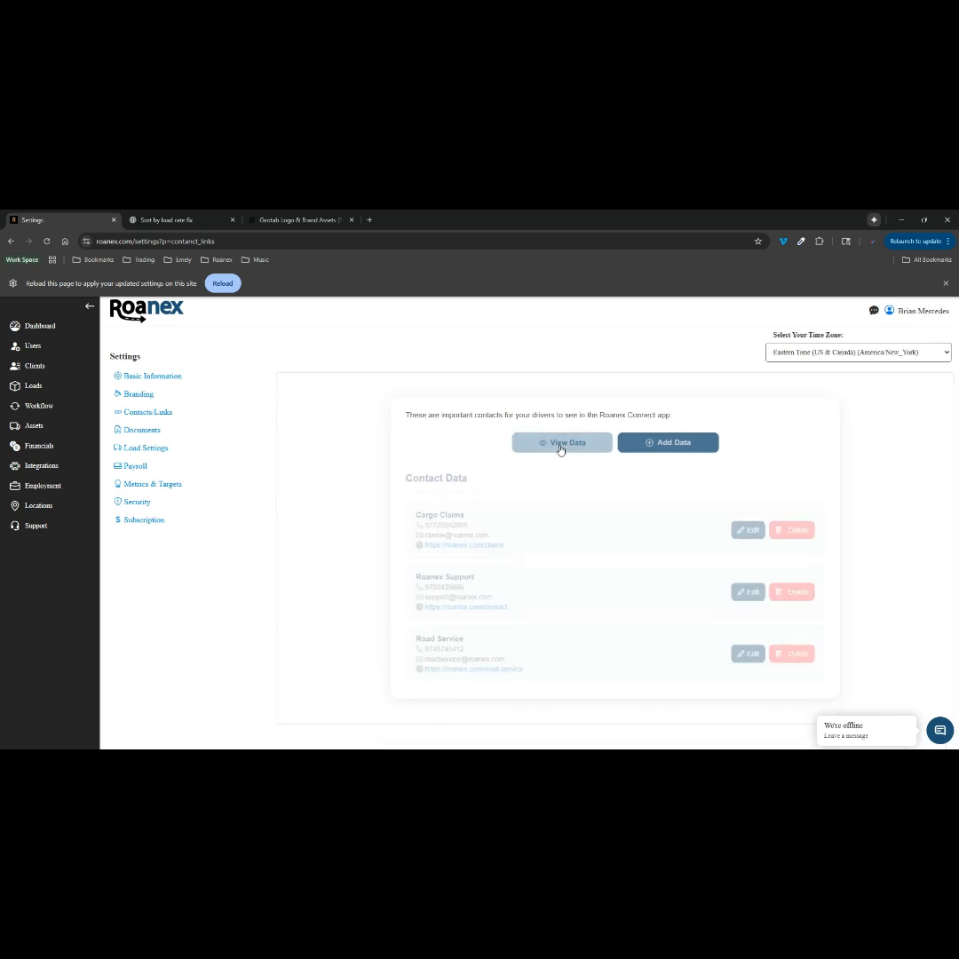
{"action": "left_click", "coordinate": [744, 529]}
{"action": "left_click", "coordinate": [407, 565]}
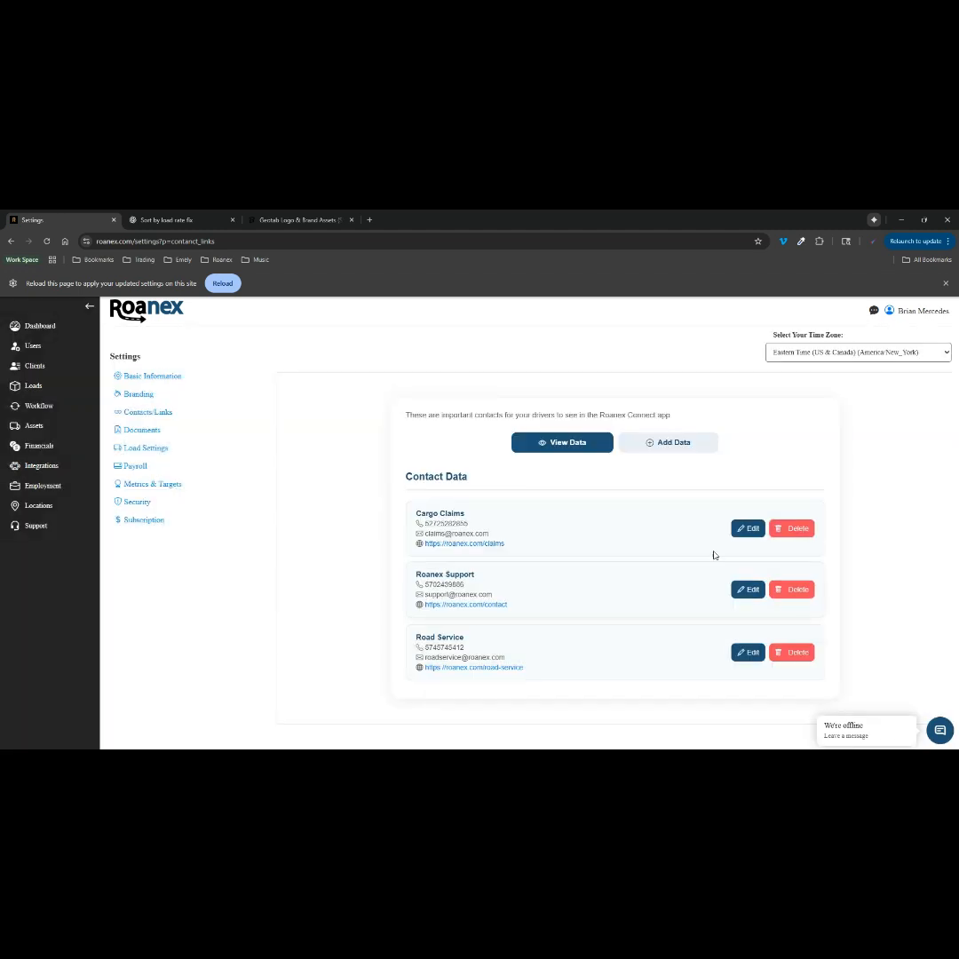
{"action": "left_click", "coordinate": [802, 531]}
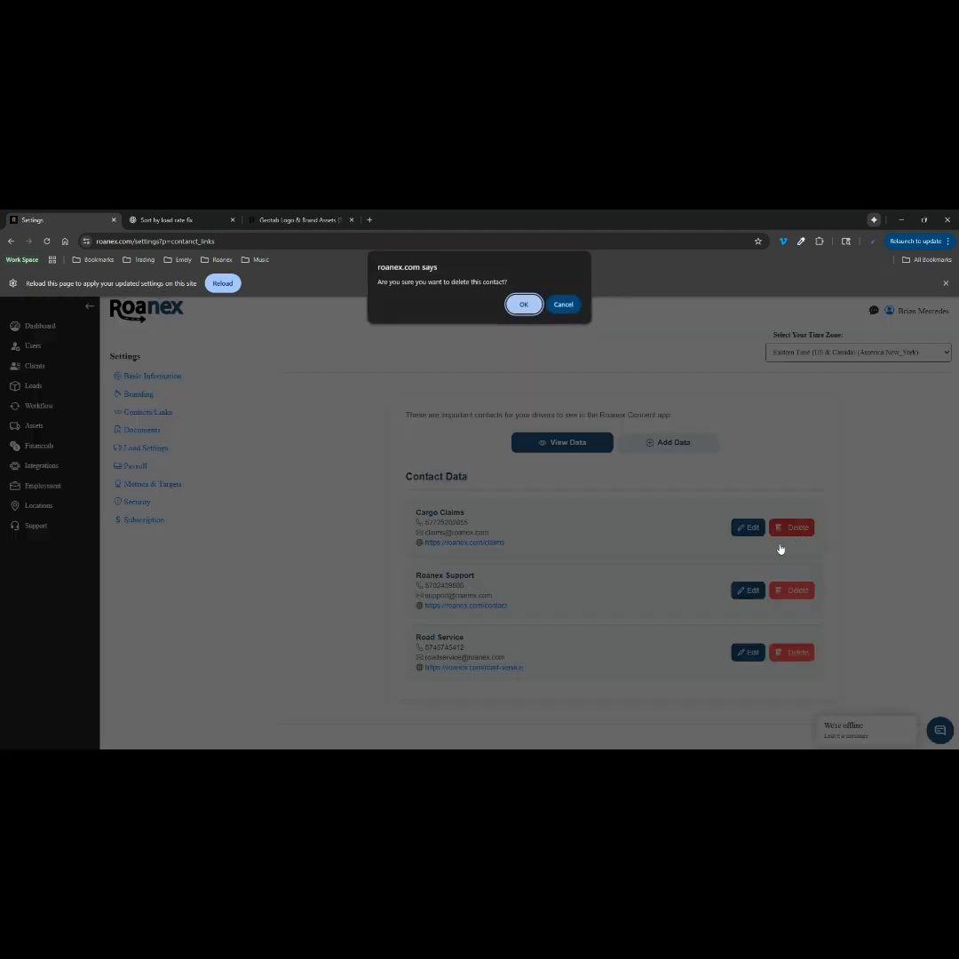
{"action": "left_click", "coordinate": [564, 305]}
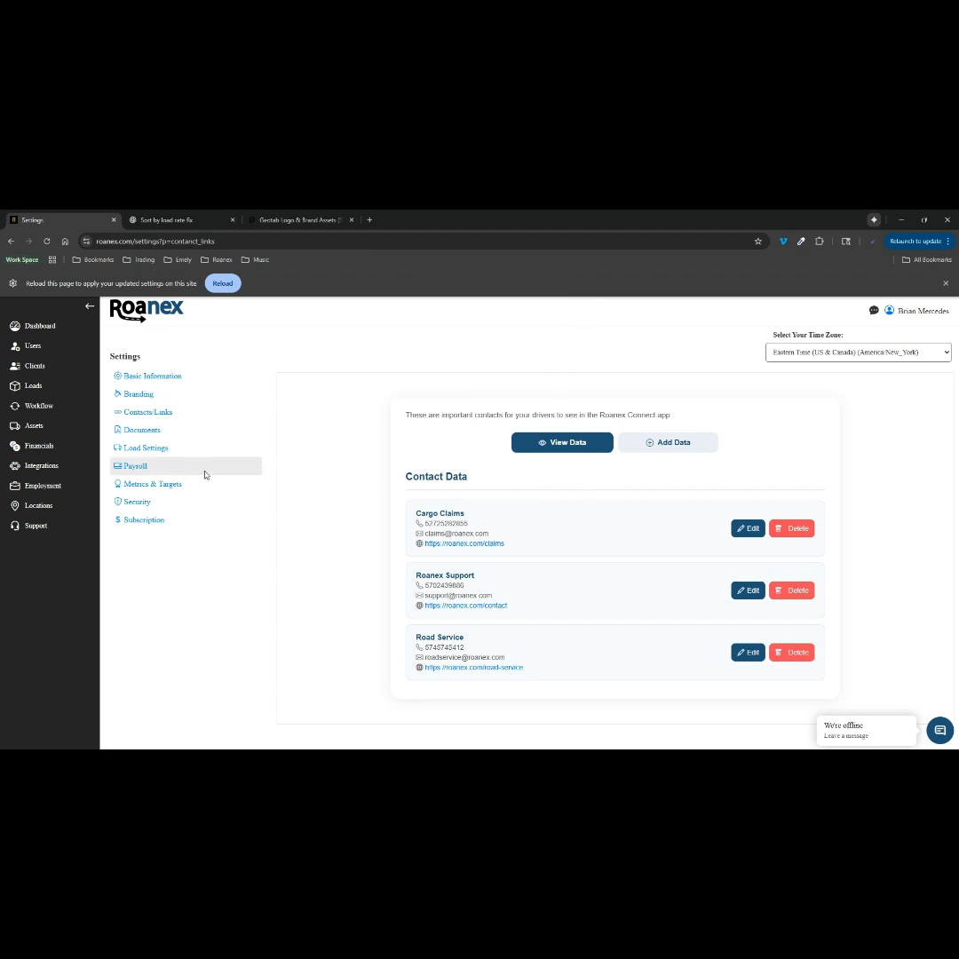
Examine the available time zone options and leave the selection as it is.
{"action": "left_click", "coordinate": [832, 352]}
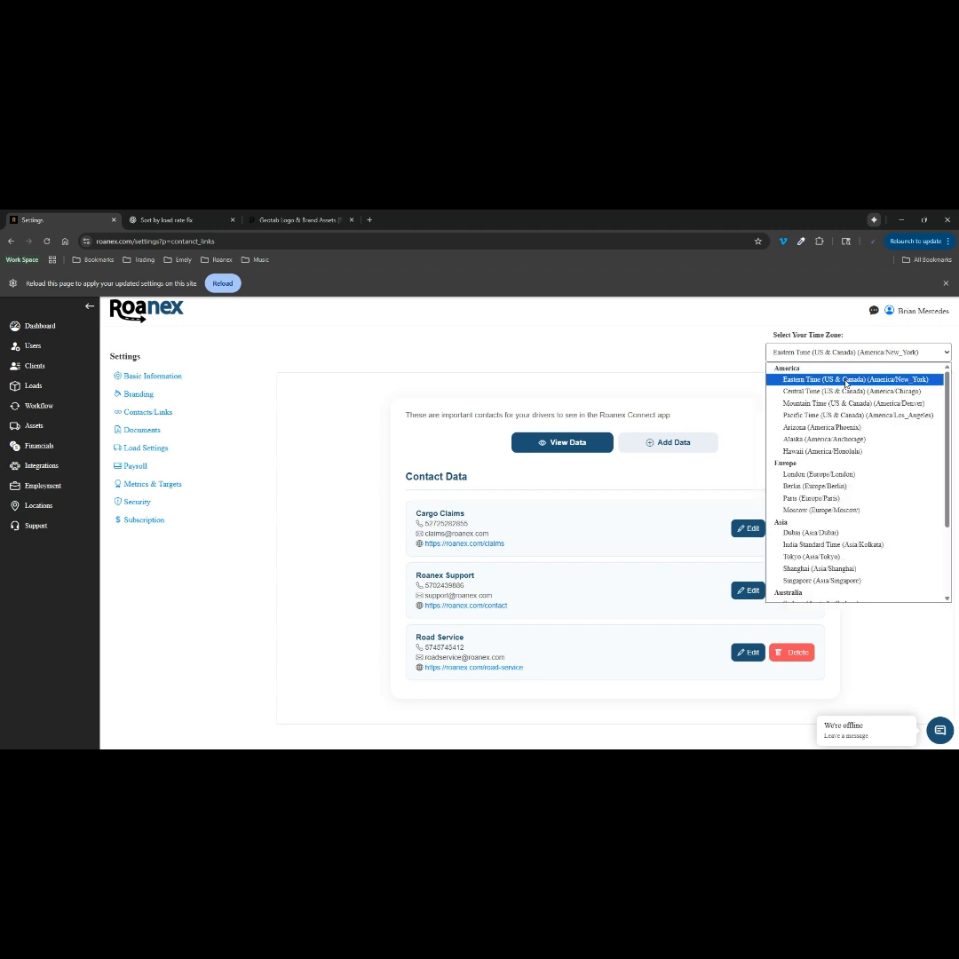
{"action": "left_click", "coordinate": [700, 370]}
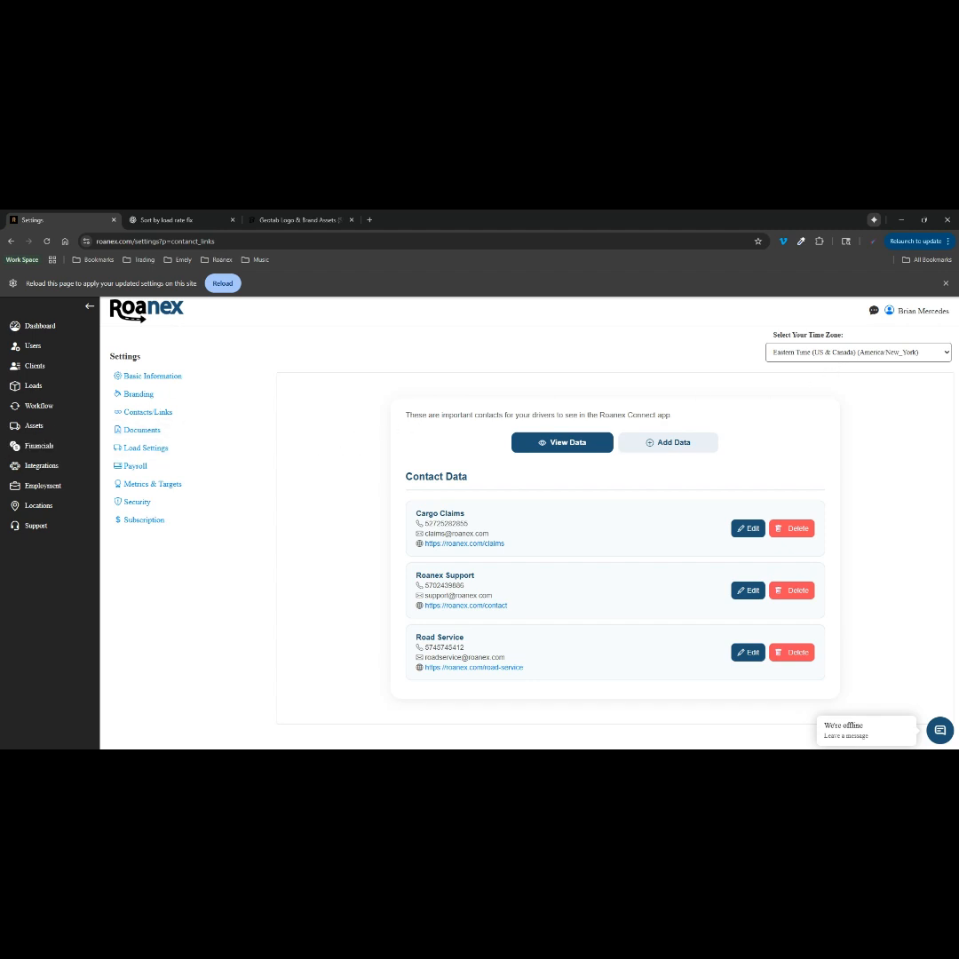
Open the company documents settings and examine the add-document form's expiration date and document type options, closing it without submitting.
{"action": "left_click", "coordinate": [148, 432]}
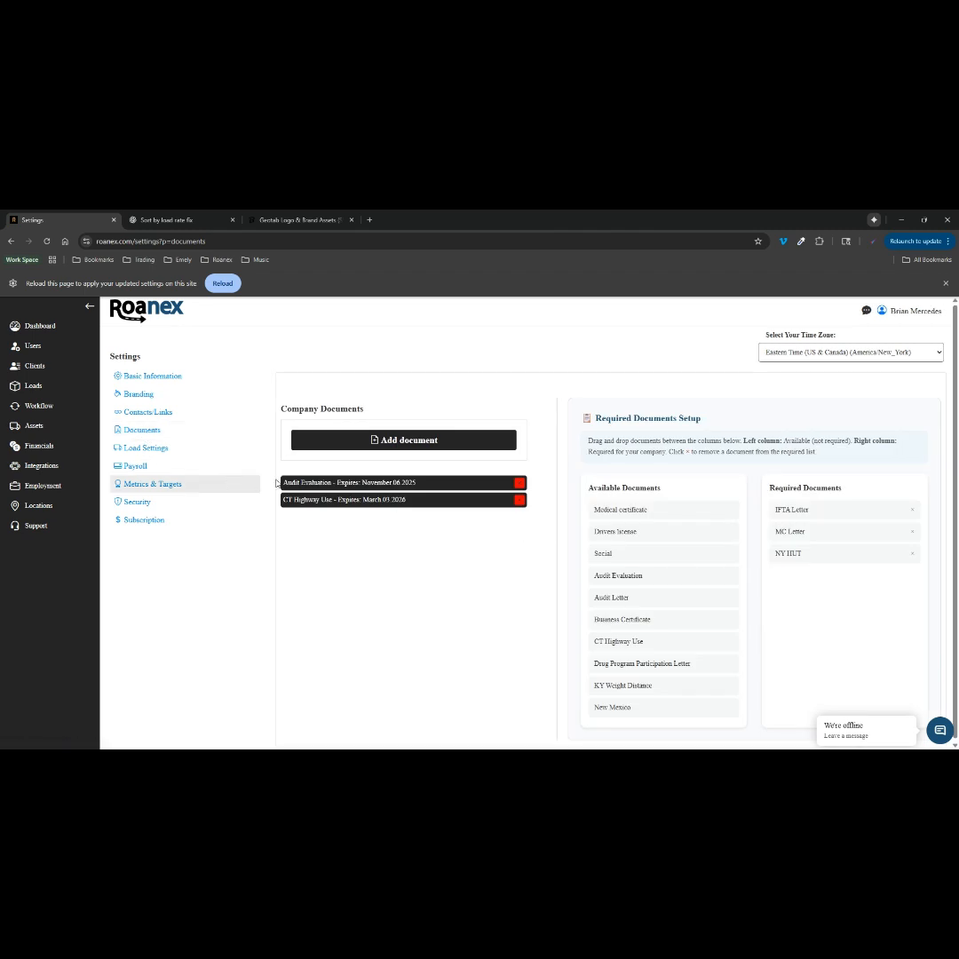
{"action": "left_click", "coordinate": [378, 447]}
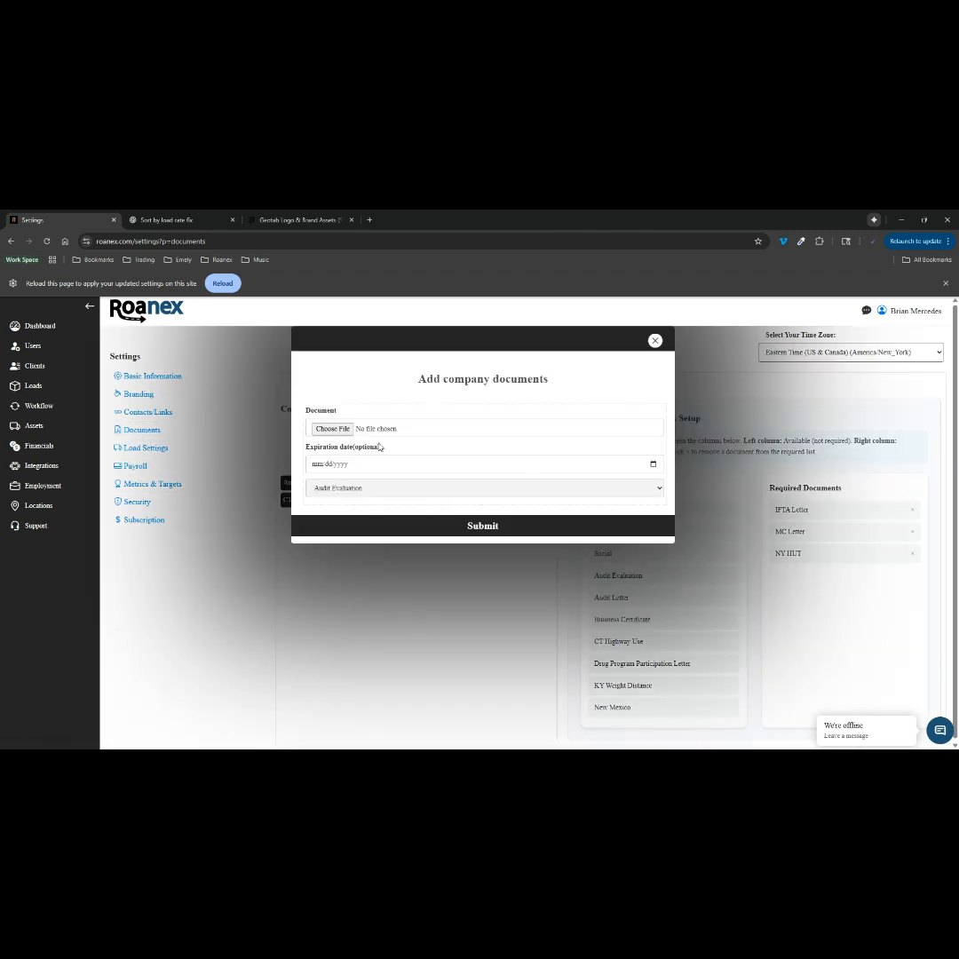
{"action": "left_click", "coordinate": [316, 465]}
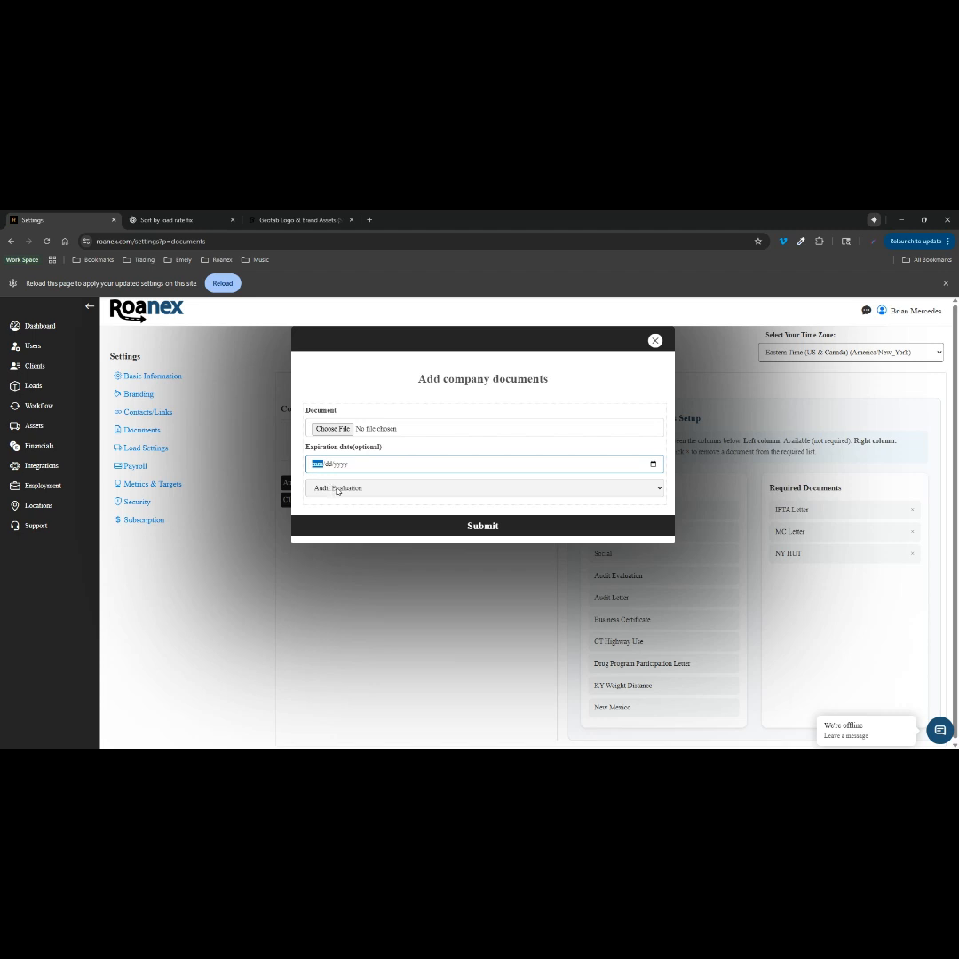
{"action": "left_click", "coordinate": [337, 488]}
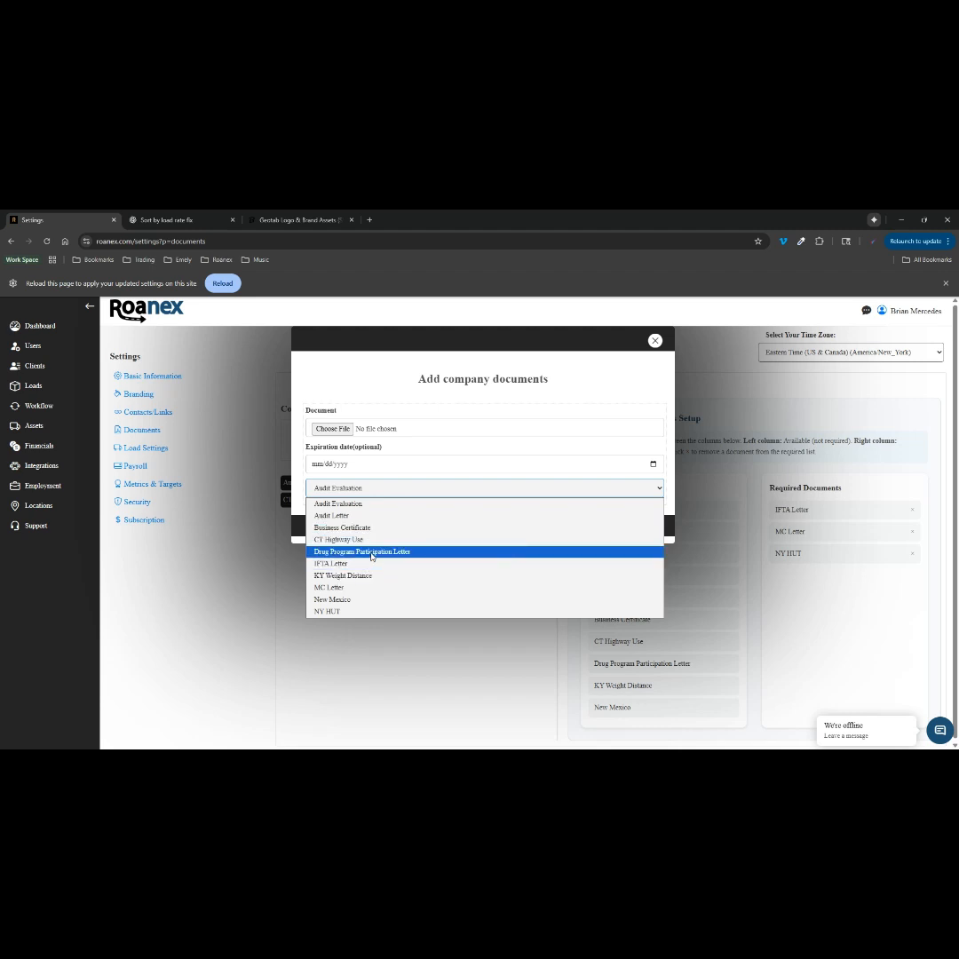
{"action": "left_click", "coordinate": [595, 412]}
{"action": "left_click", "coordinate": [655, 341]}
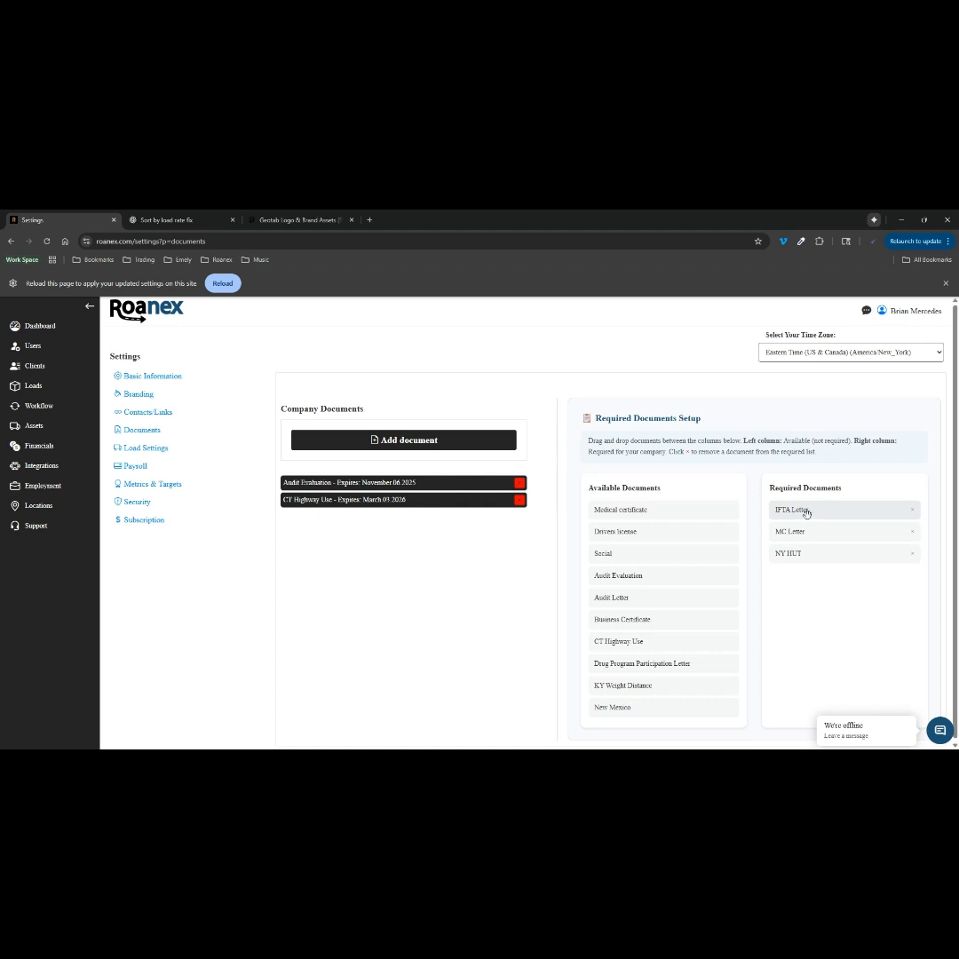
Make Drivers license, Business Certificate and CT Highway Use required company documents, and remove NY HUT from the required list.
{"action": "left_click_drag", "start_coordinate": [619, 536], "coordinate": [810, 578]}
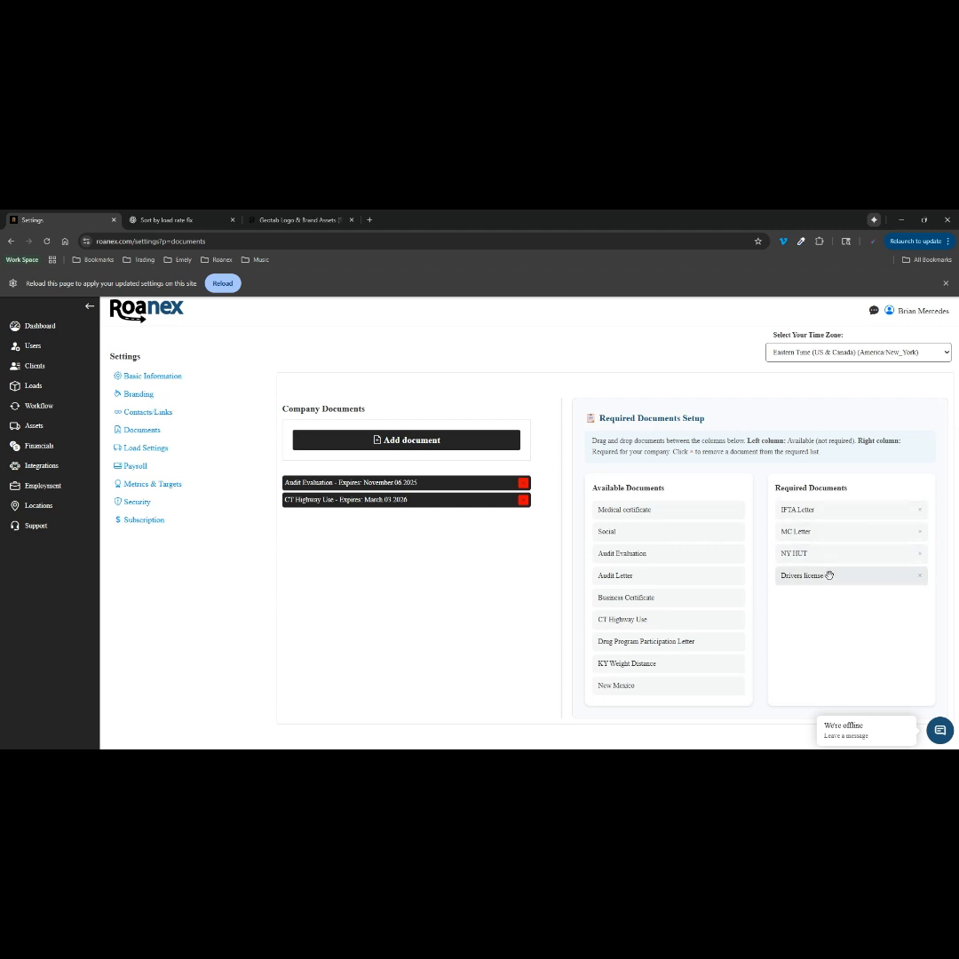
{"action": "left_click_drag", "start_coordinate": [875, 578], "coordinate": [685, 575]}
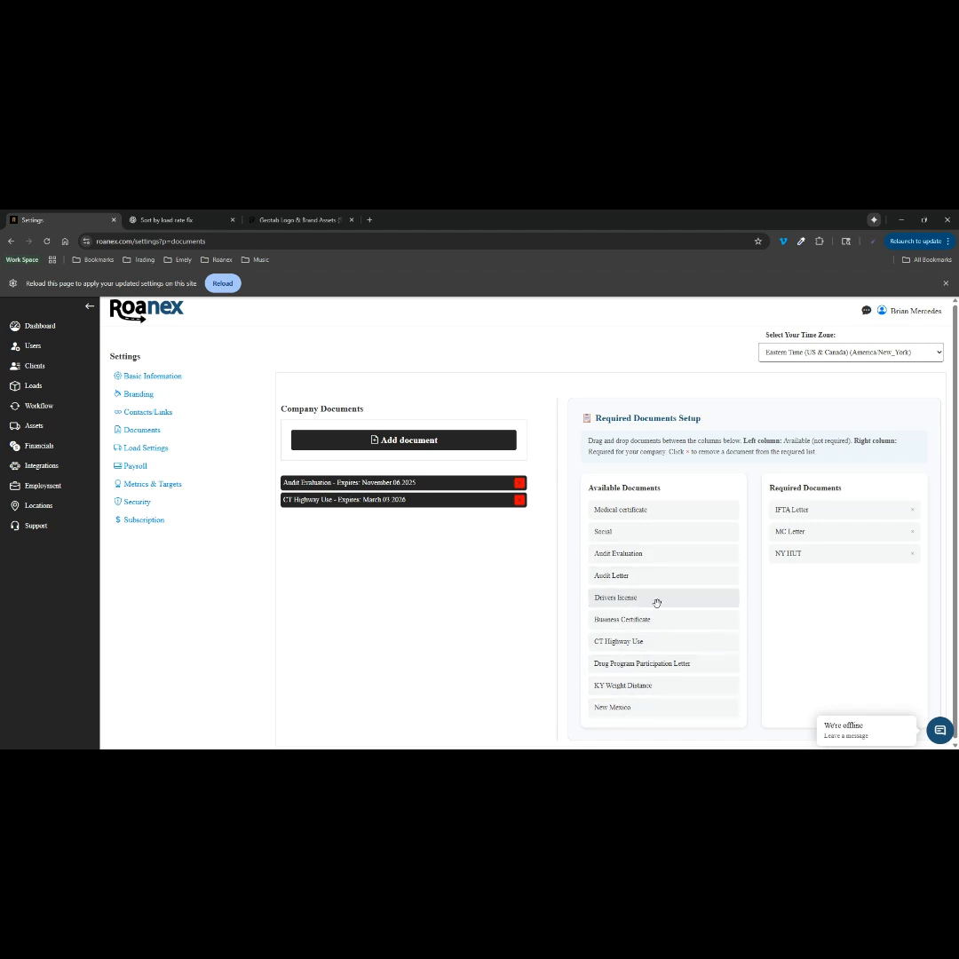
{"action": "left_click_drag", "start_coordinate": [657, 602], "coordinate": [849, 593]}
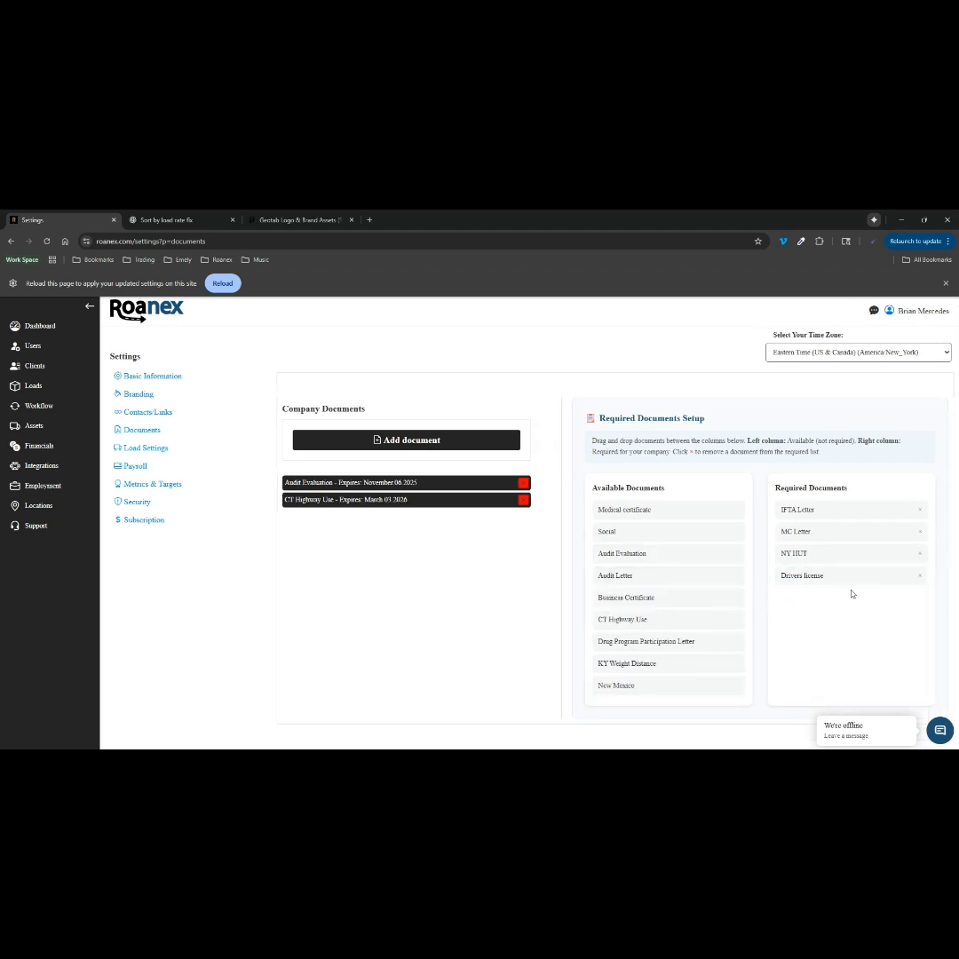
{"action": "left_click", "coordinate": [921, 557]}
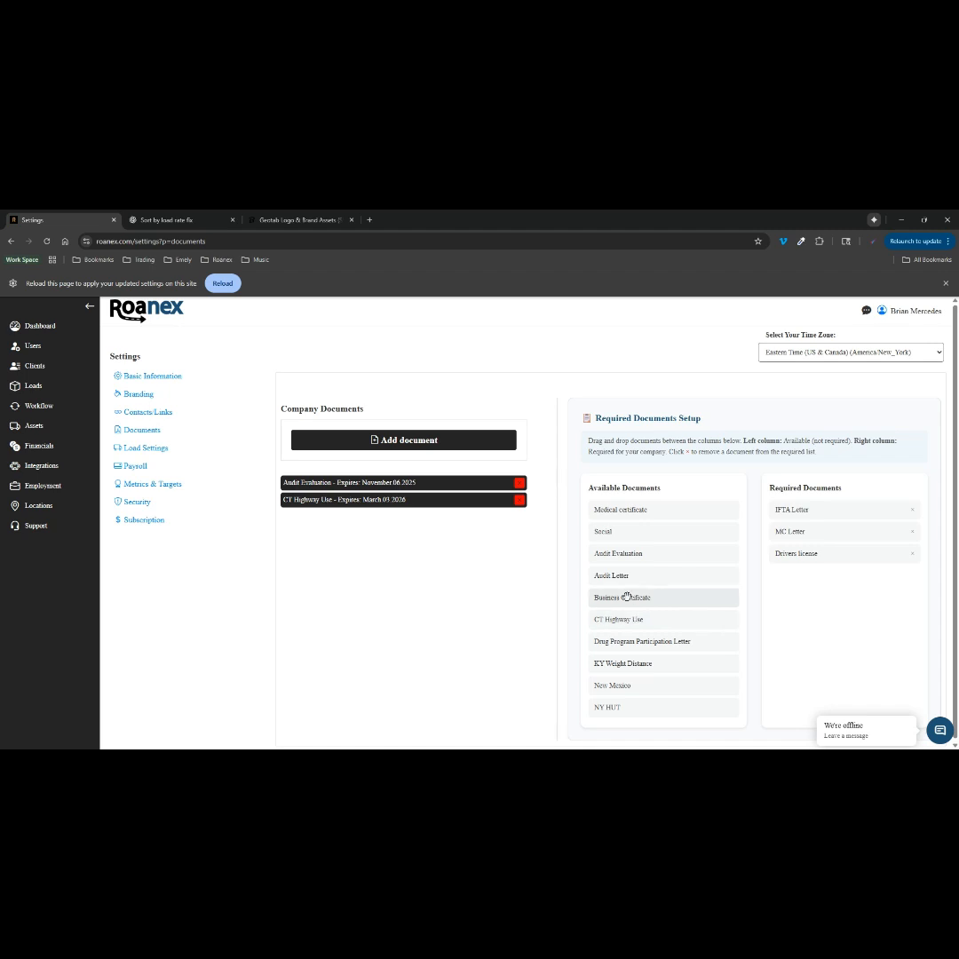
{"action": "left_click_drag", "start_coordinate": [627, 597], "coordinate": [818, 593]}
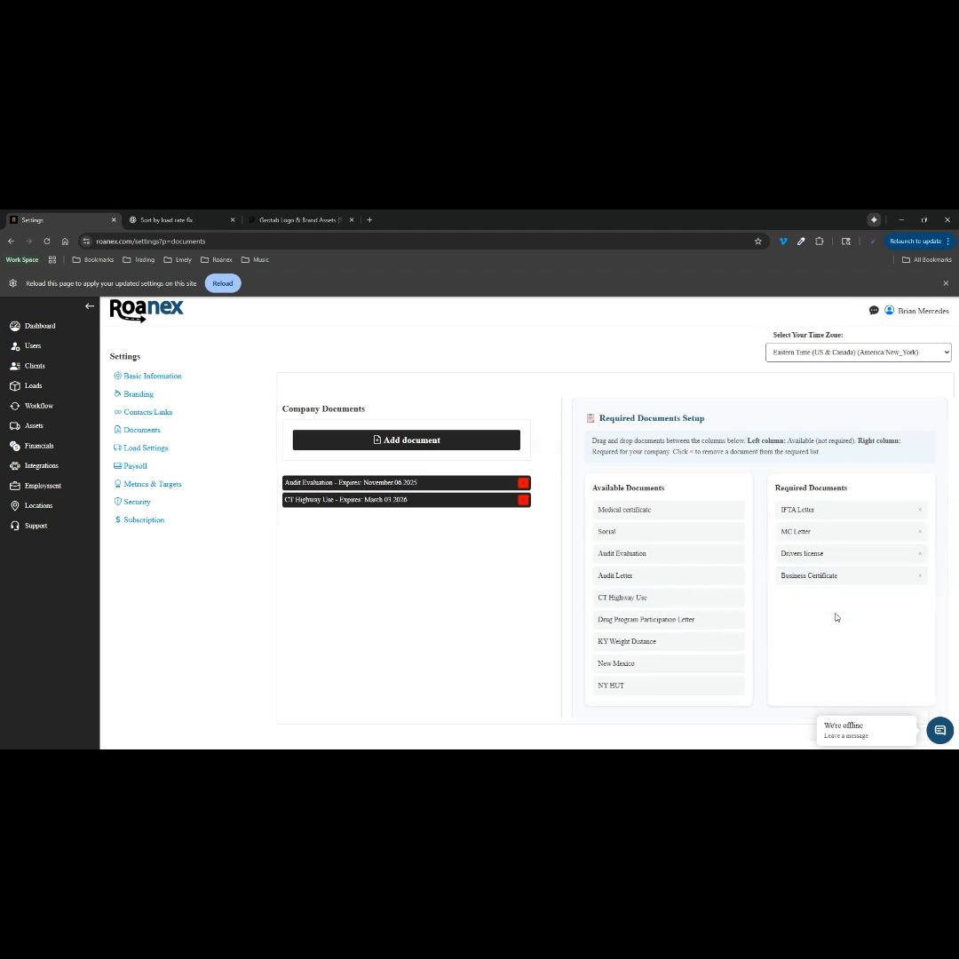
{"action": "left_click_drag", "start_coordinate": [618, 597], "coordinate": [817, 610]}
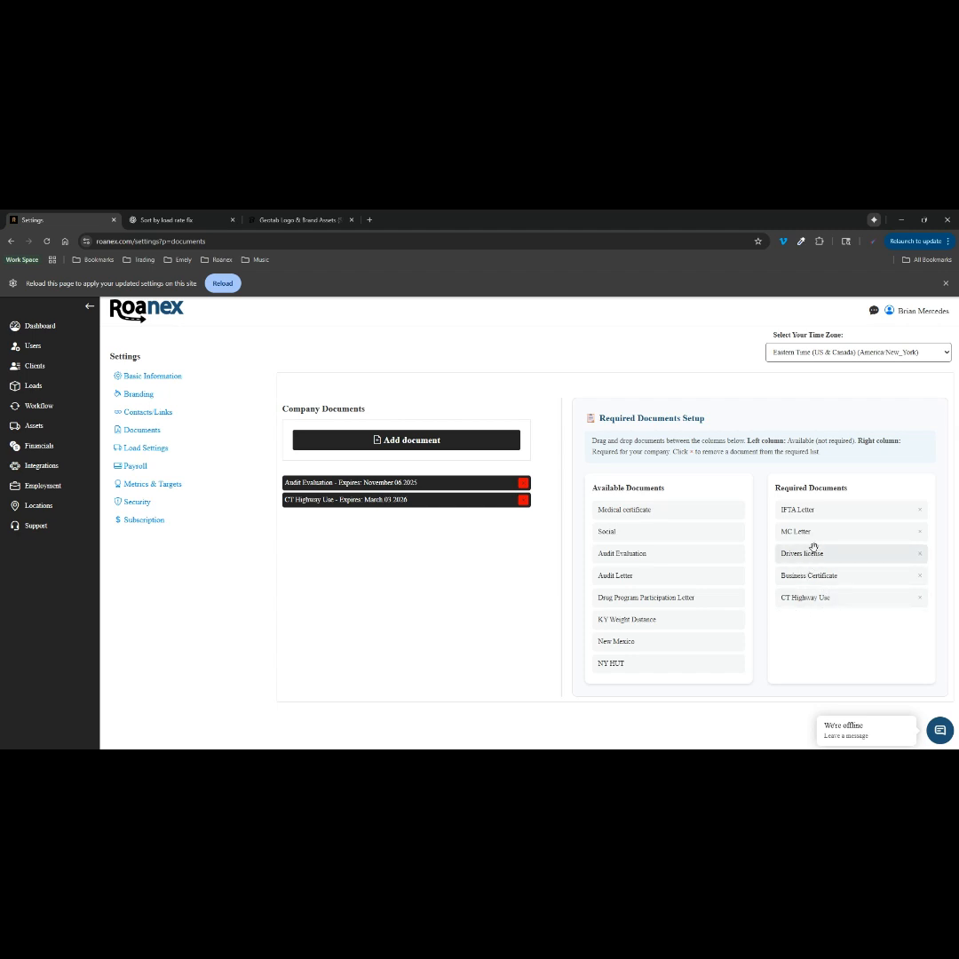
Enable the load setting that requires stop details such as pieces, weight, seal and trailer on stop check-in/out.
{"action": "left_click", "coordinate": [157, 450]}
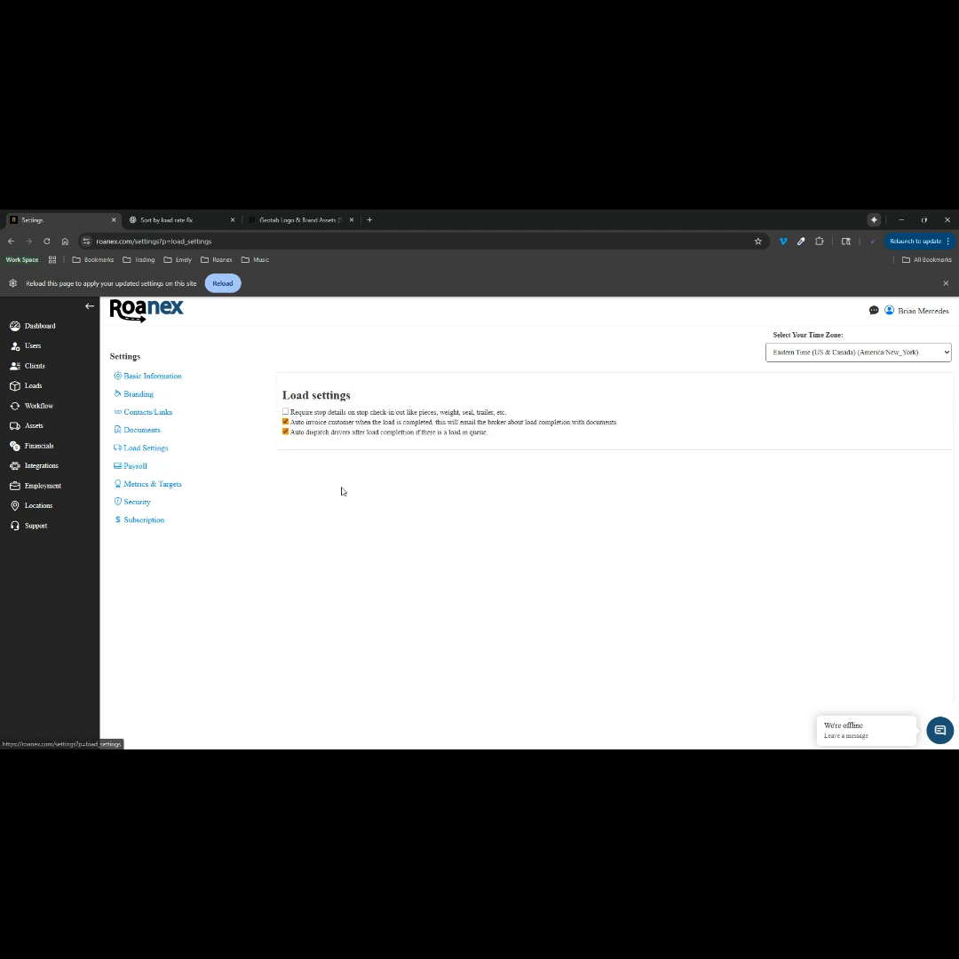
{"action": "left_click", "coordinate": [285, 412]}
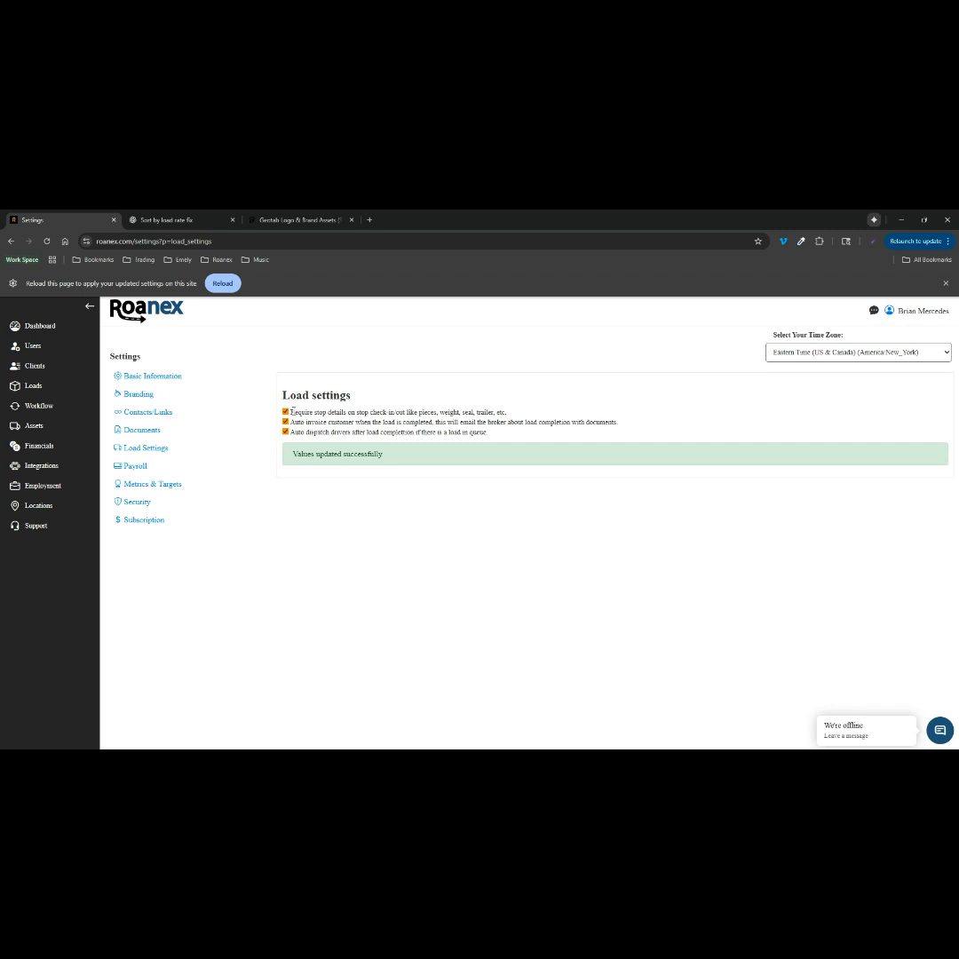
Review the load settings for required stop details, automatic customer invoicing and automatic driver dispatch.
{"action": "left_click_drag", "start_coordinate": [291, 411], "coordinate": [550, 417]}
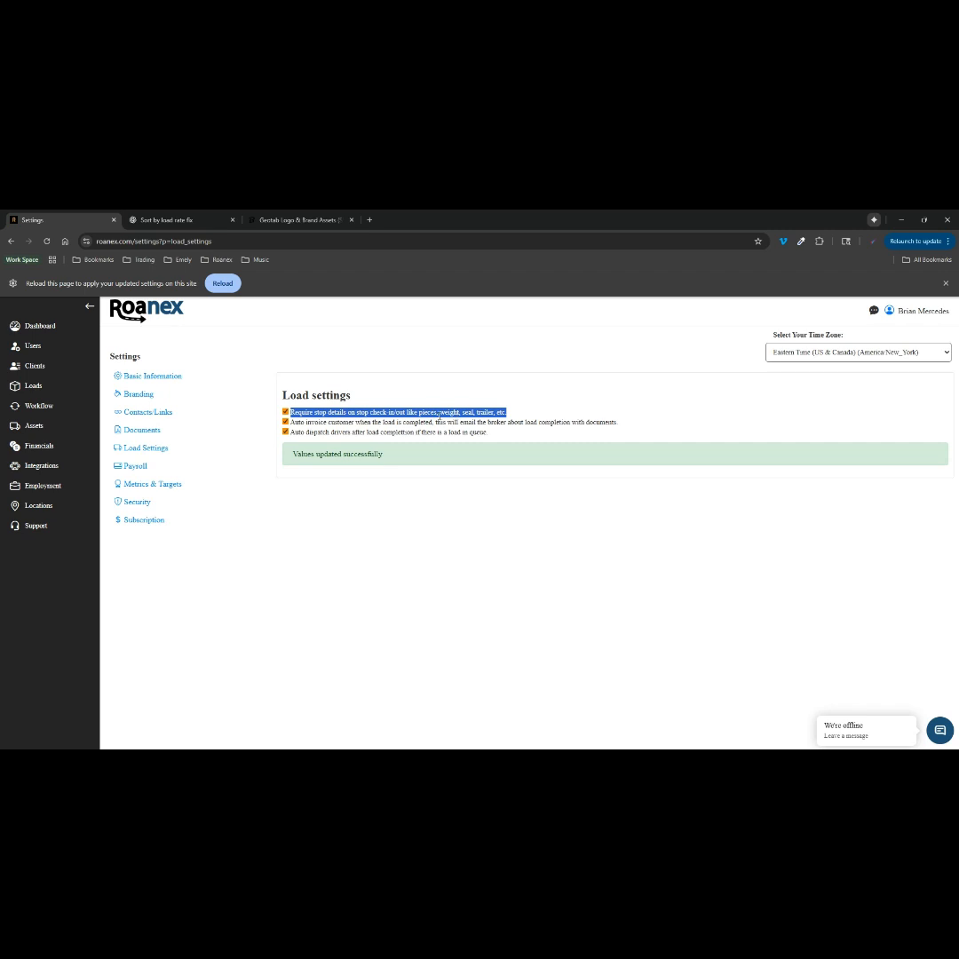
{"action": "left_click", "coordinate": [375, 413]}
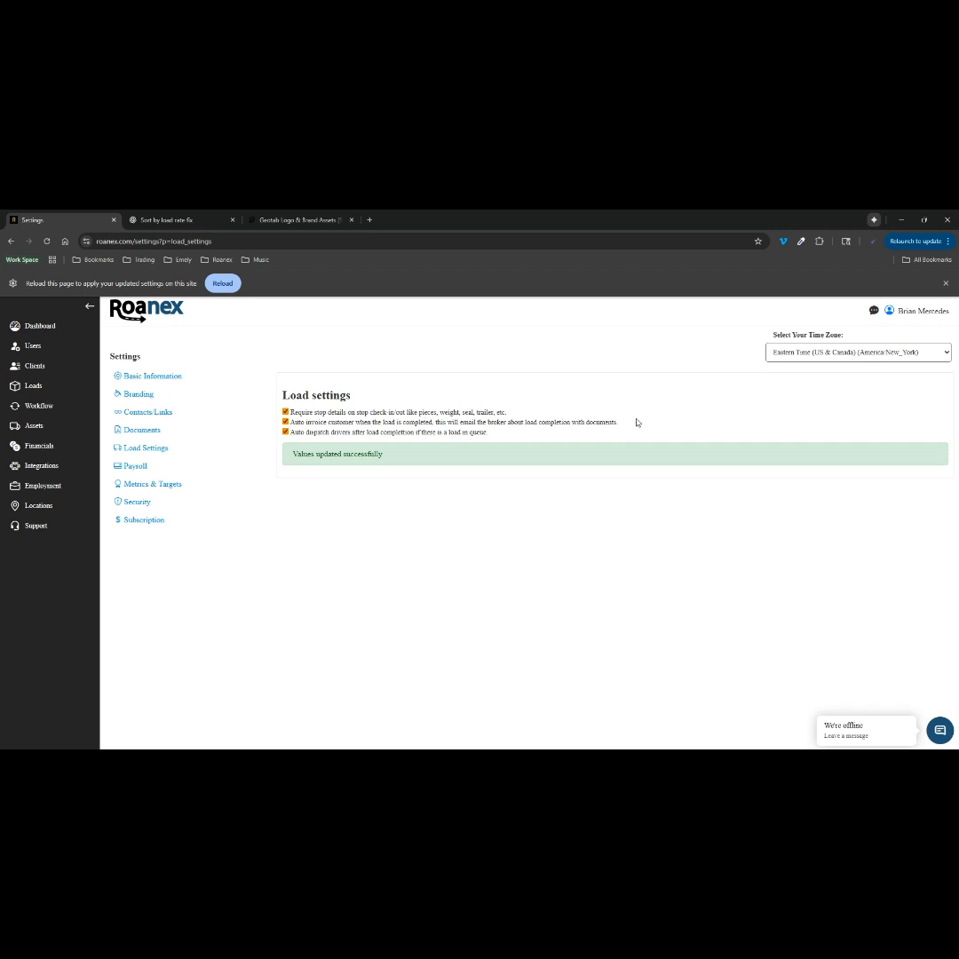
{"action": "left_click_drag", "start_coordinate": [631, 424], "coordinate": [289, 422]}
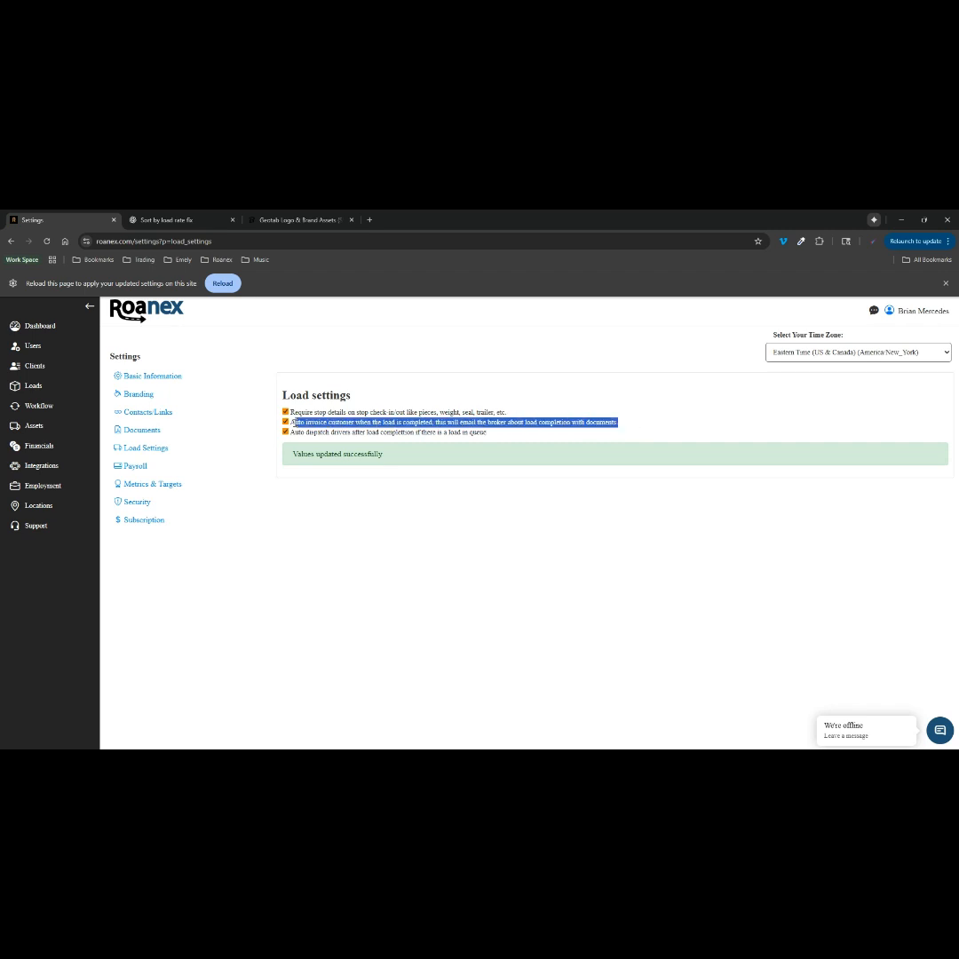
{"action": "left_click", "coordinate": [392, 501]}
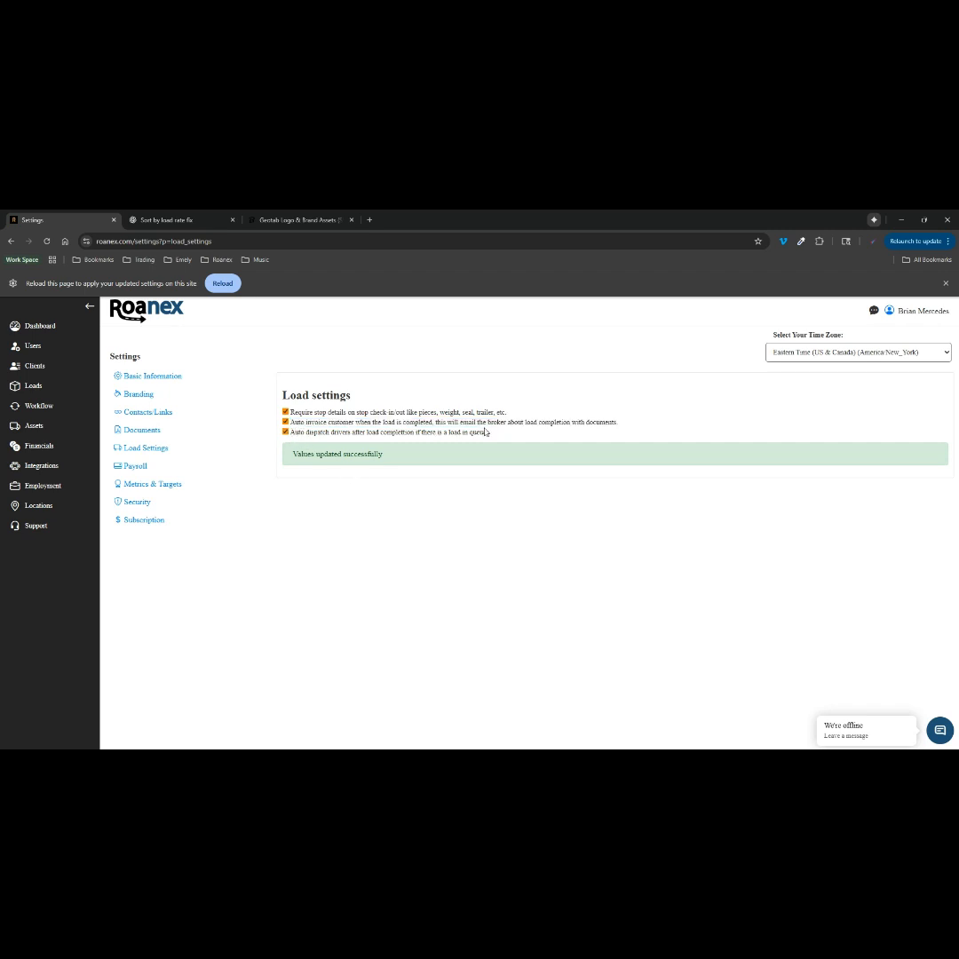
{"action": "left_click_drag", "start_coordinate": [488, 431], "coordinate": [291, 431]}
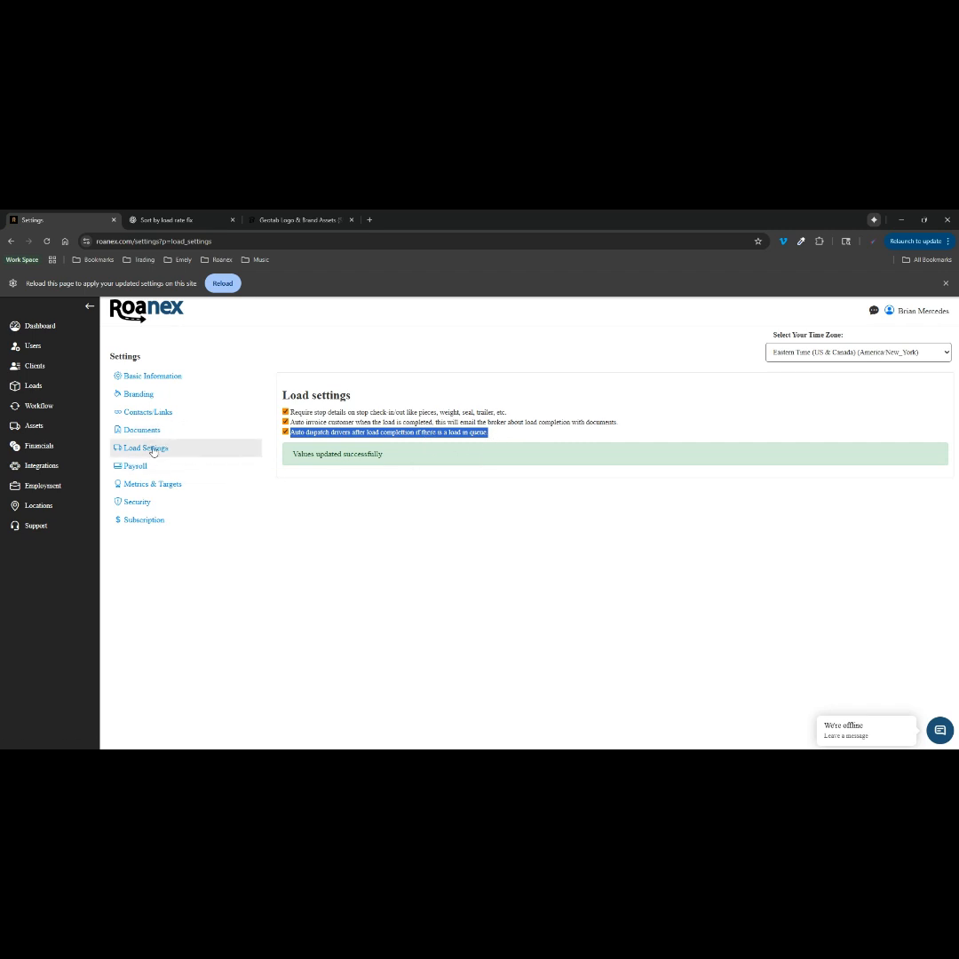
Open the payroll settings and review the payment account management and the saved payment methods.
{"action": "left_click", "coordinate": [134, 468]}
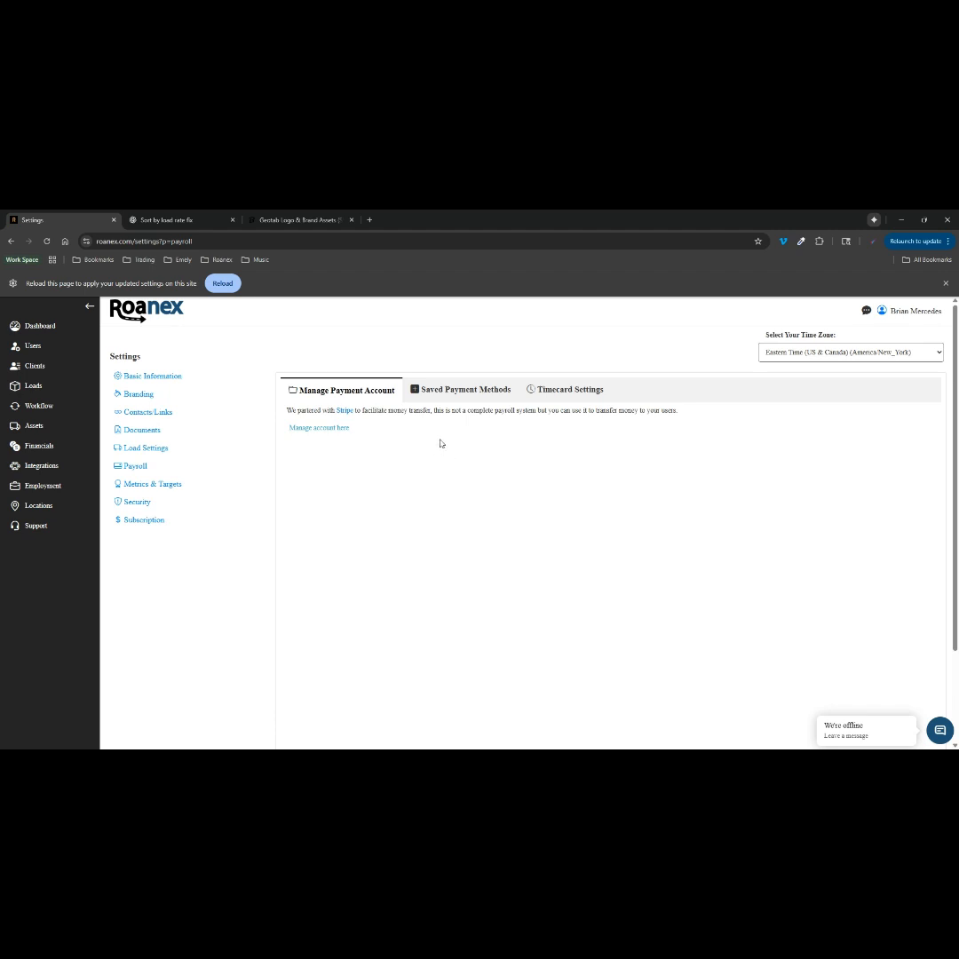
{"action": "left_click", "coordinate": [449, 394]}
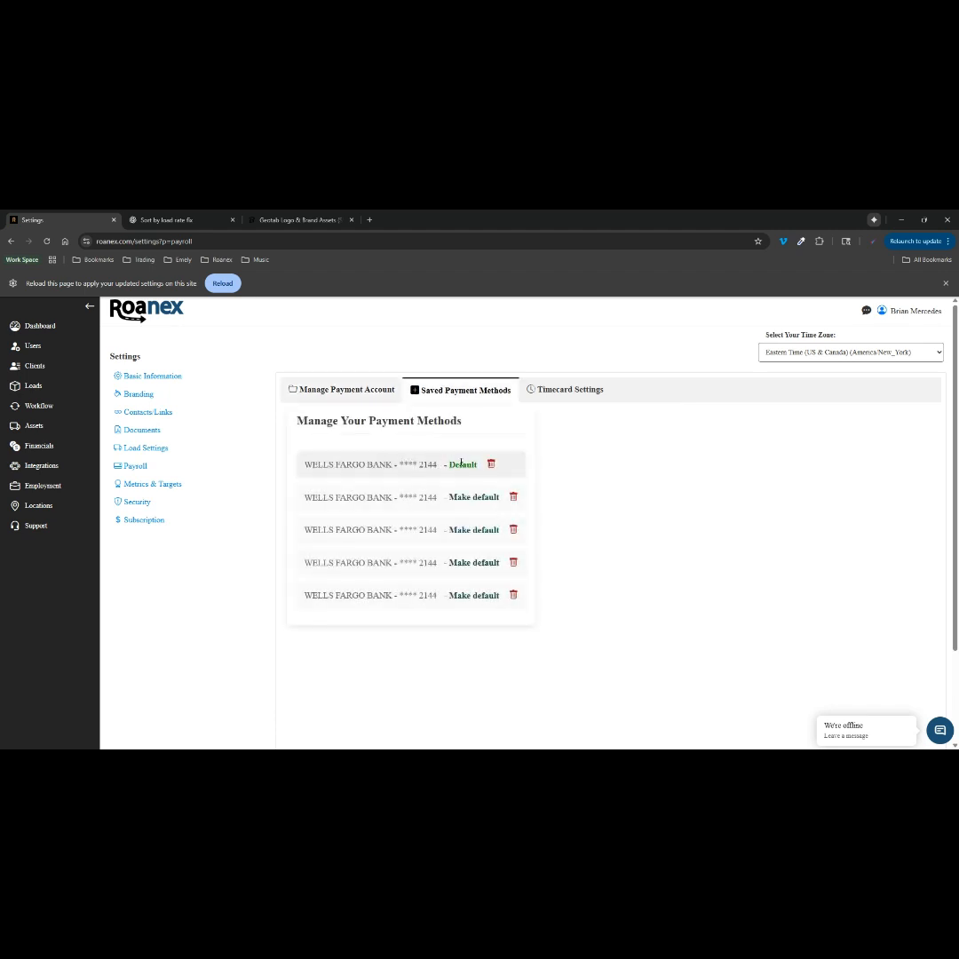
{"action": "left_click", "coordinate": [339, 392]}
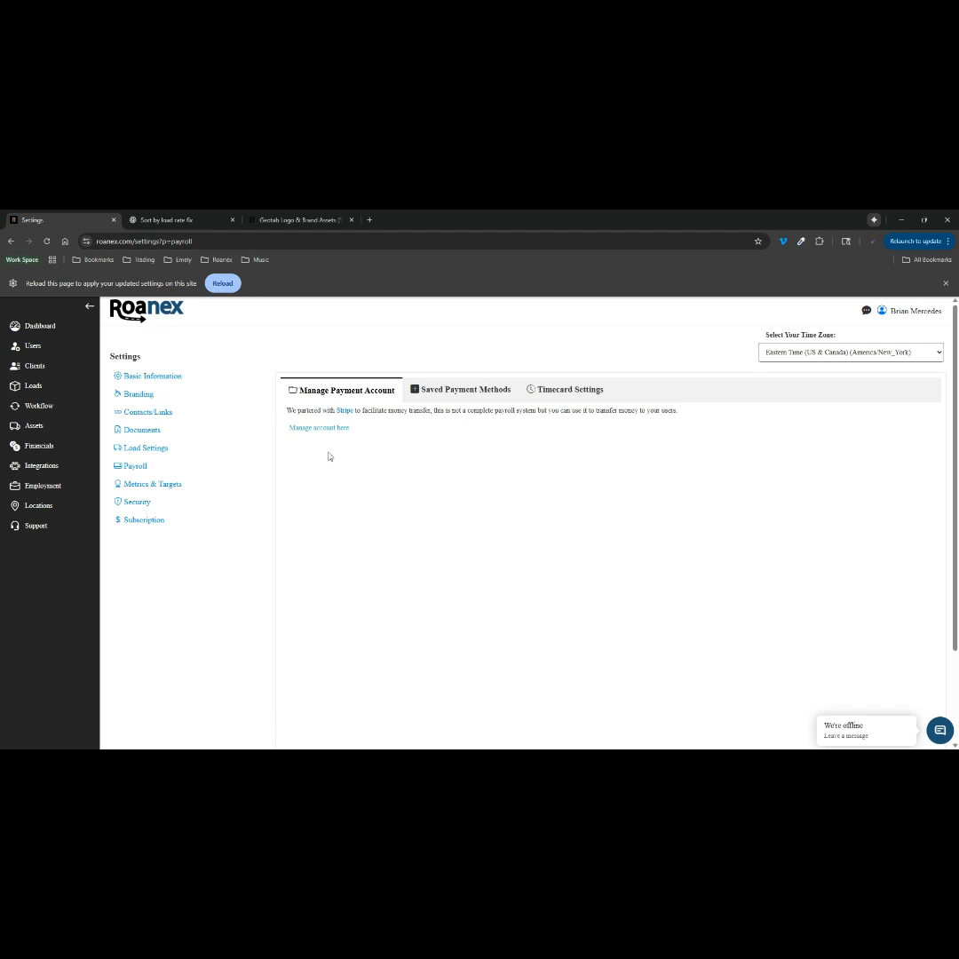
{"action": "scroll", "coordinate": [337, 488], "scroll_direction": "down", "scroll_amount": 2}
{"action": "scroll", "coordinate": [334, 524], "scroll_direction": "up", "scroll_amount": 2}
{"action": "left_click", "coordinate": [457, 394]}
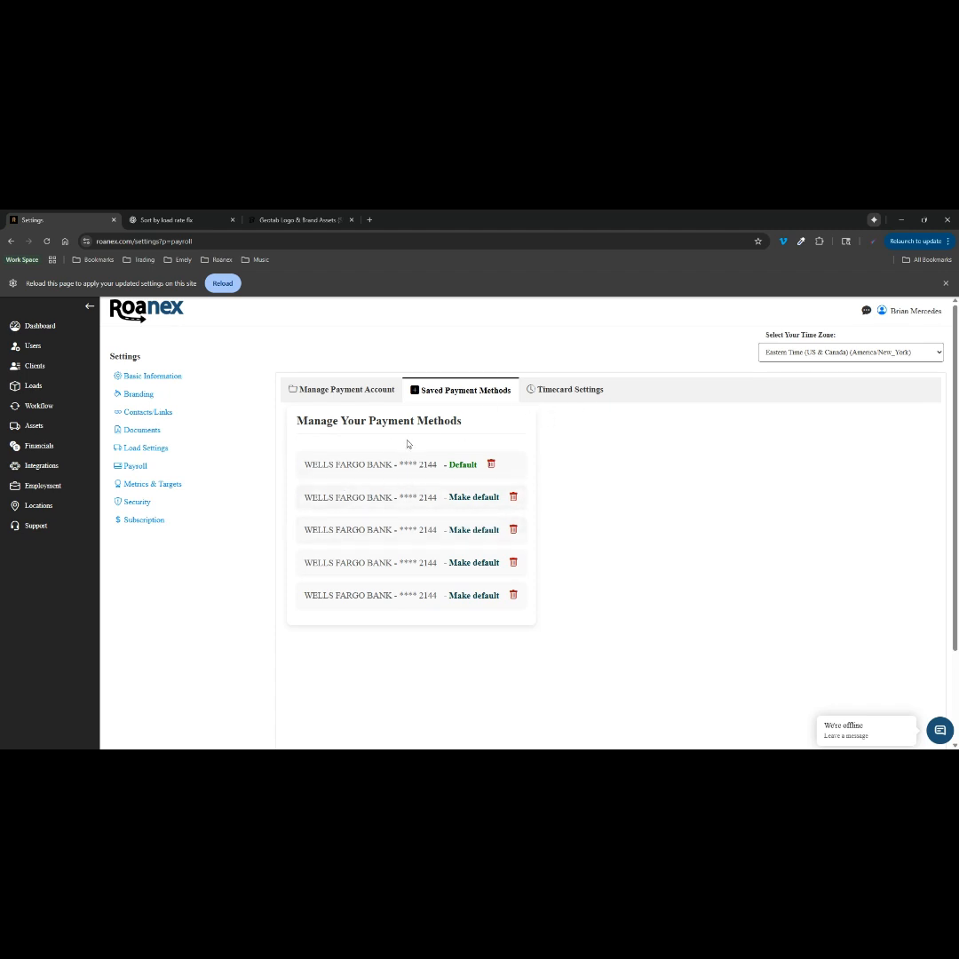
In the timecard settings, try forcing only hourly employees to start and end shifts on the app, and restore the requirement for all employees.
{"action": "left_click", "coordinate": [553, 396]}
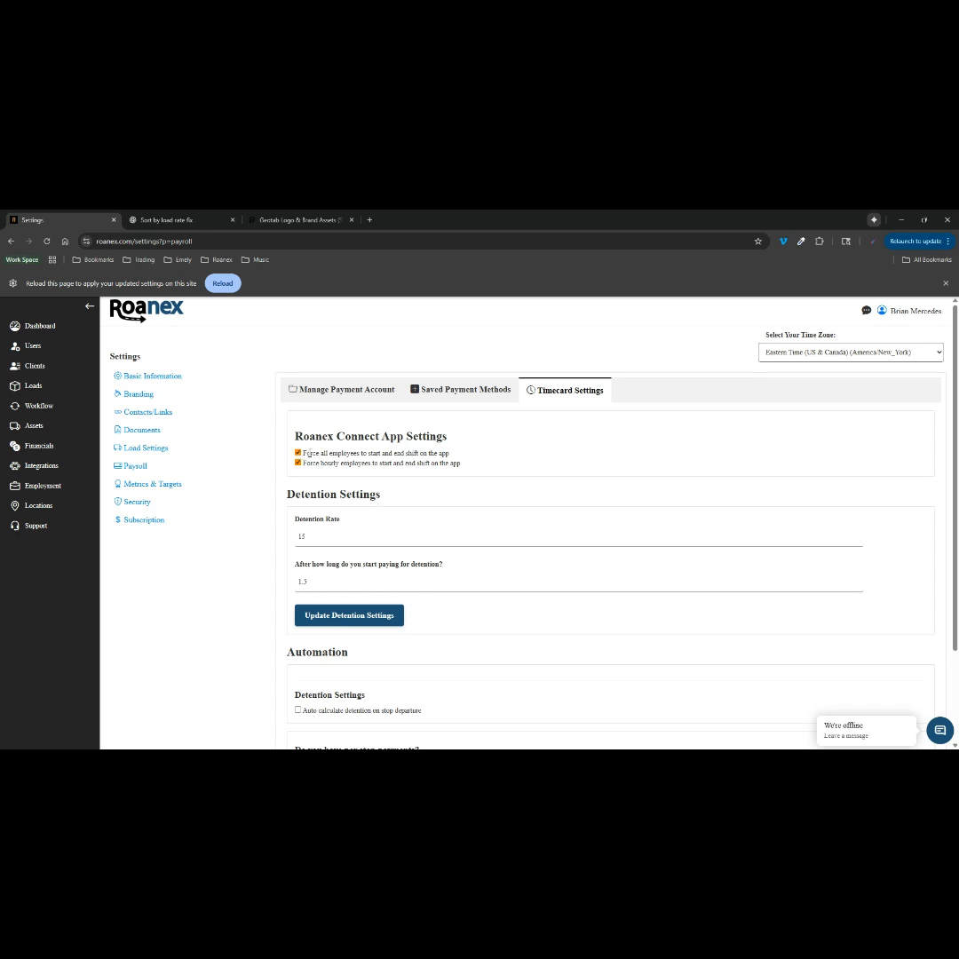
{"action": "left_click_drag", "start_coordinate": [304, 454], "coordinate": [456, 455]}
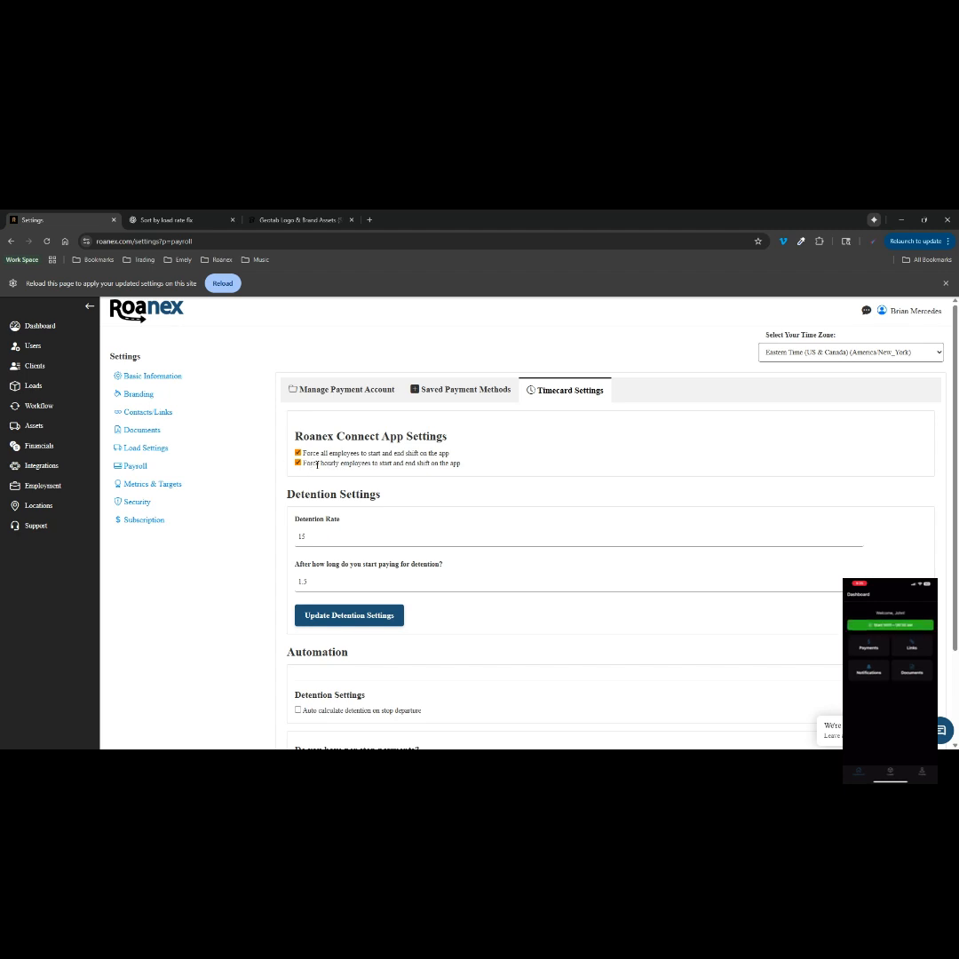
{"action": "left_click", "coordinate": [298, 454]}
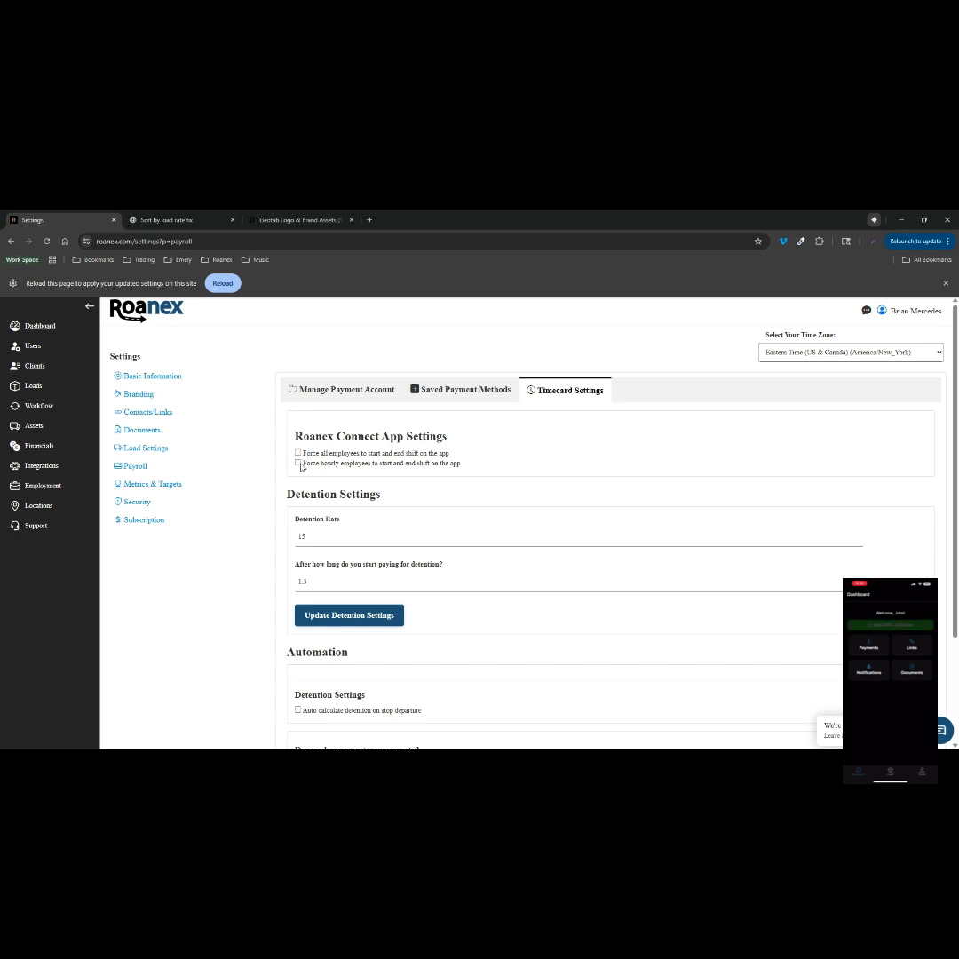
{"action": "left_click", "coordinate": [298, 463]}
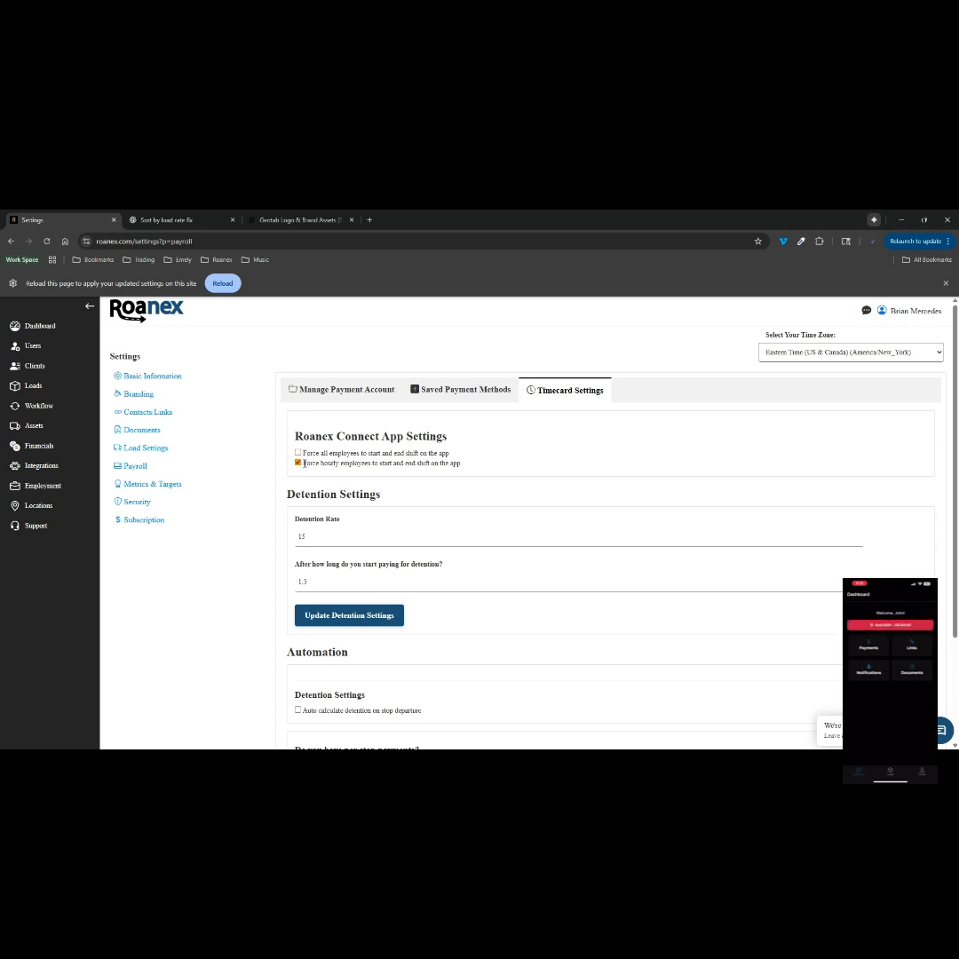
{"action": "left_click_drag", "start_coordinate": [304, 462], "coordinate": [499, 466]}
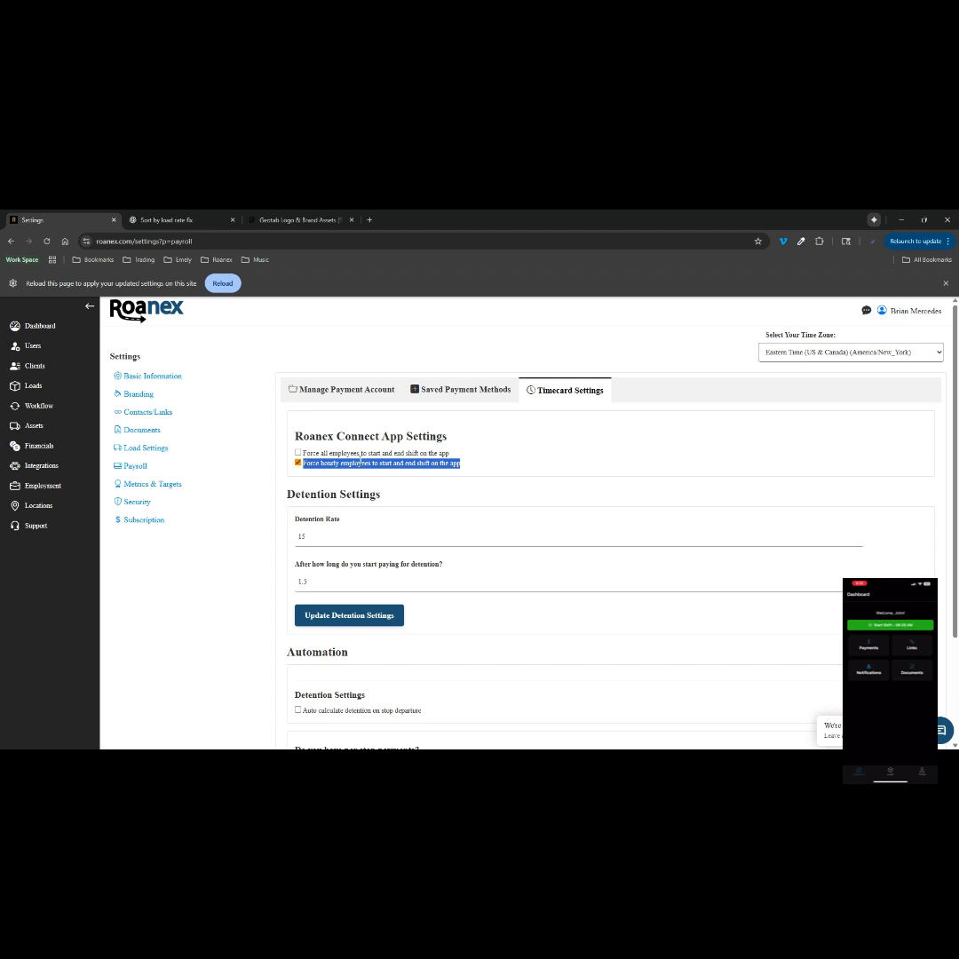
{"action": "left_click", "coordinate": [298, 453]}
{"action": "left_click", "coordinate": [508, 452]}
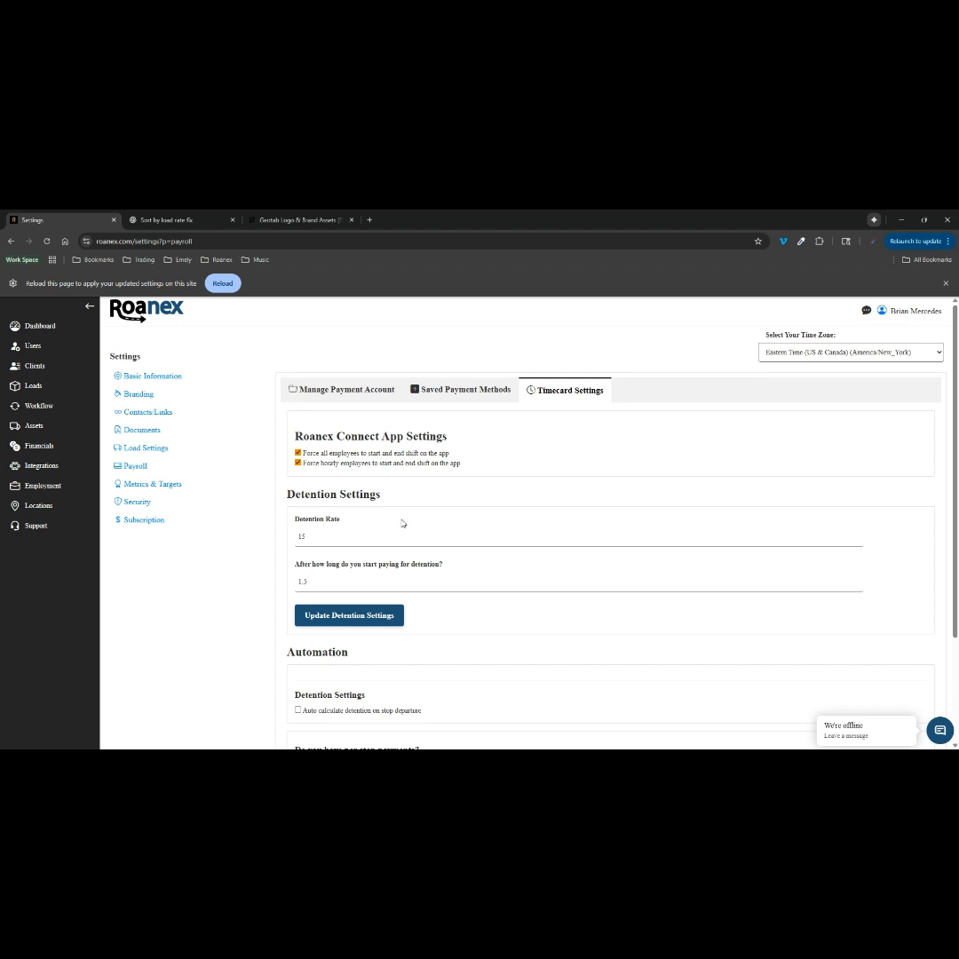
Examine the detention rate, the time after which detention is paid, and the automation options in the timecard settings.
{"action": "left_click_drag", "start_coordinate": [288, 495], "coordinate": [415, 500]}
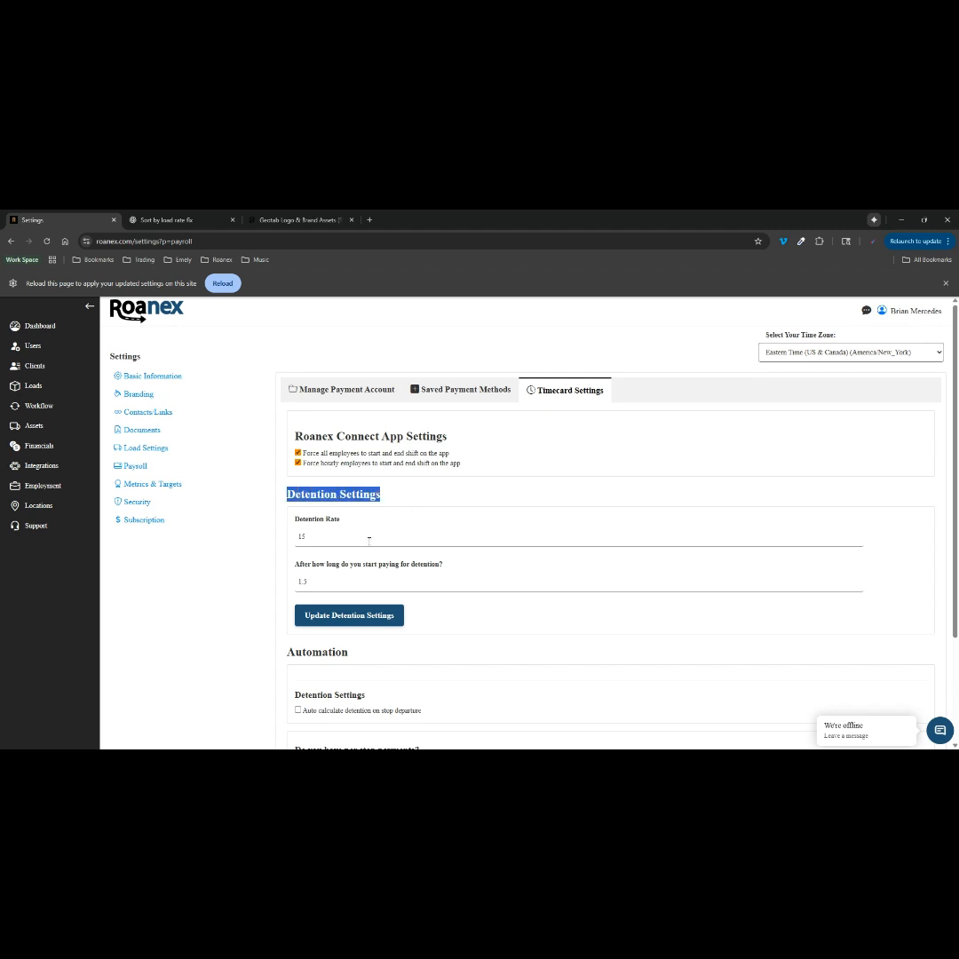
{"action": "left_click", "coordinate": [318, 536]}
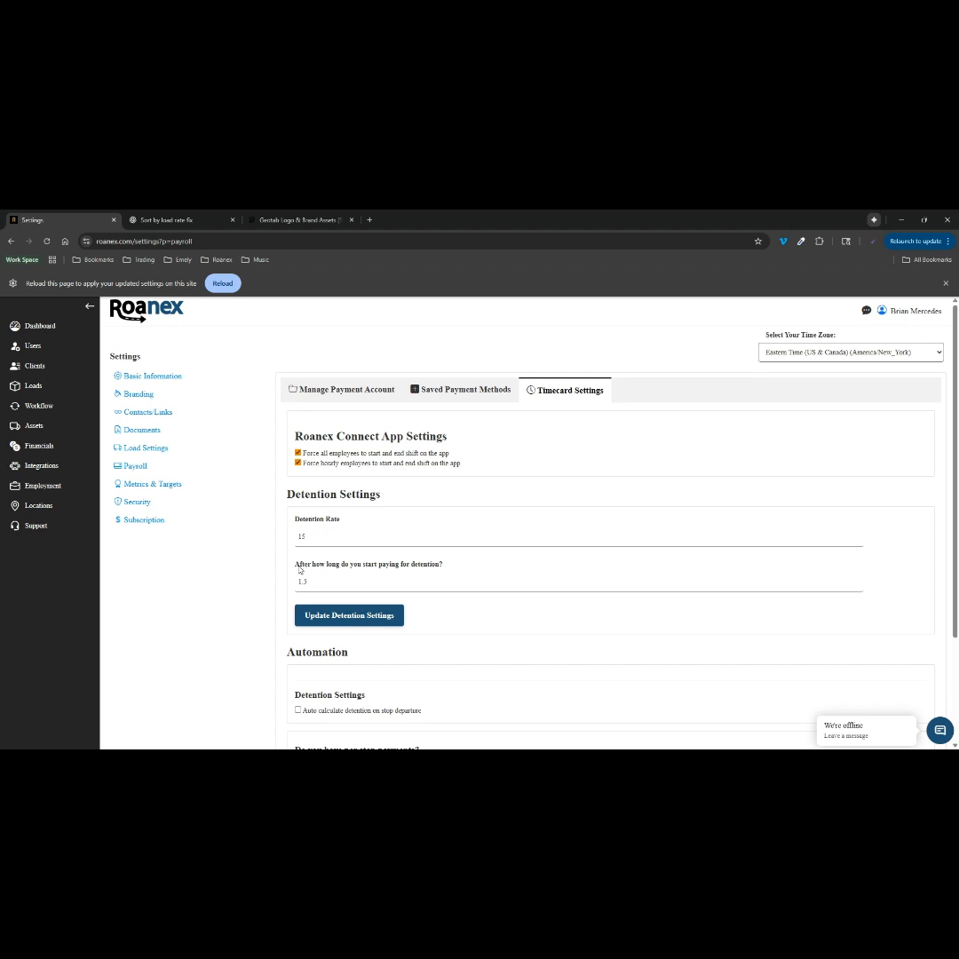
{"action": "left_click_drag", "start_coordinate": [300, 569], "coordinate": [447, 568]}
{"action": "left_click", "coordinate": [405, 582]}
{"action": "left_click_drag", "start_coordinate": [303, 582], "coordinate": [323, 582]}
{"action": "left_click", "coordinate": [241, 581]}
{"action": "scroll", "coordinate": [364, 590], "scroll_direction": "down", "scroll_amount": 2}
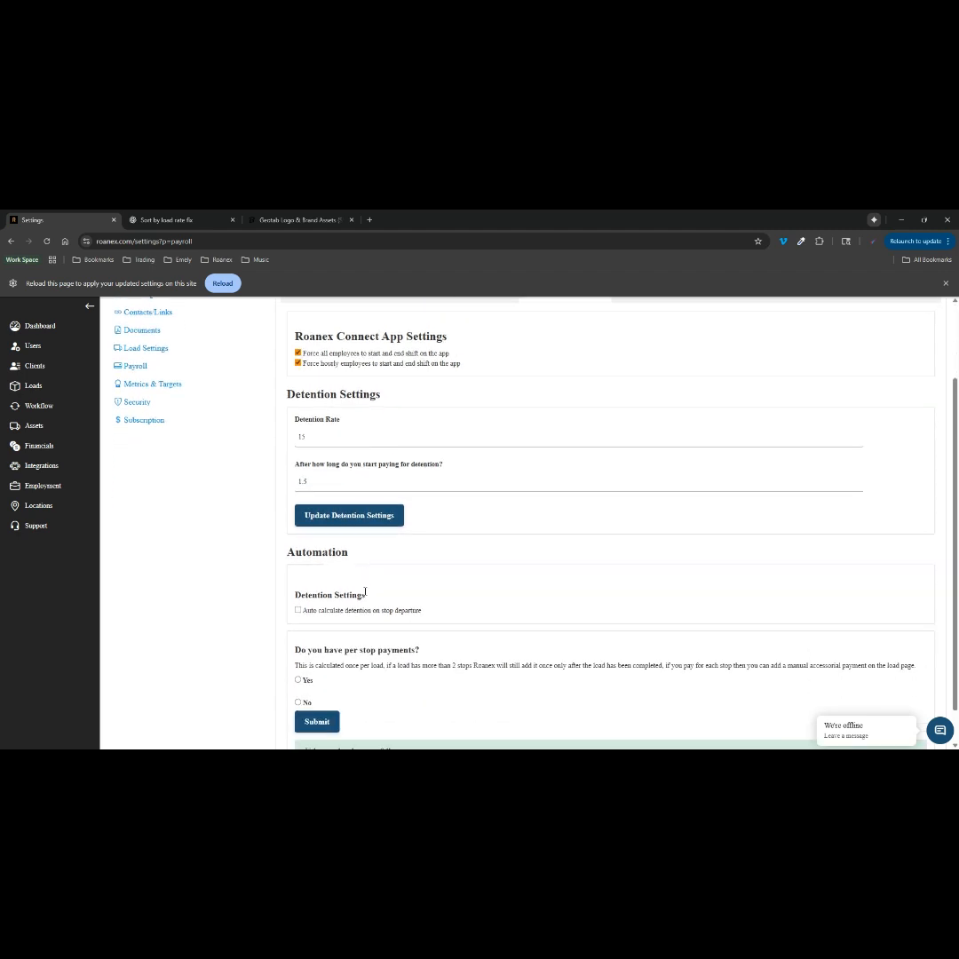
{"action": "left_click", "coordinate": [349, 495]}
{"action": "scroll", "coordinate": [381, 685], "scroll_direction": "down", "scroll_amount": 1}
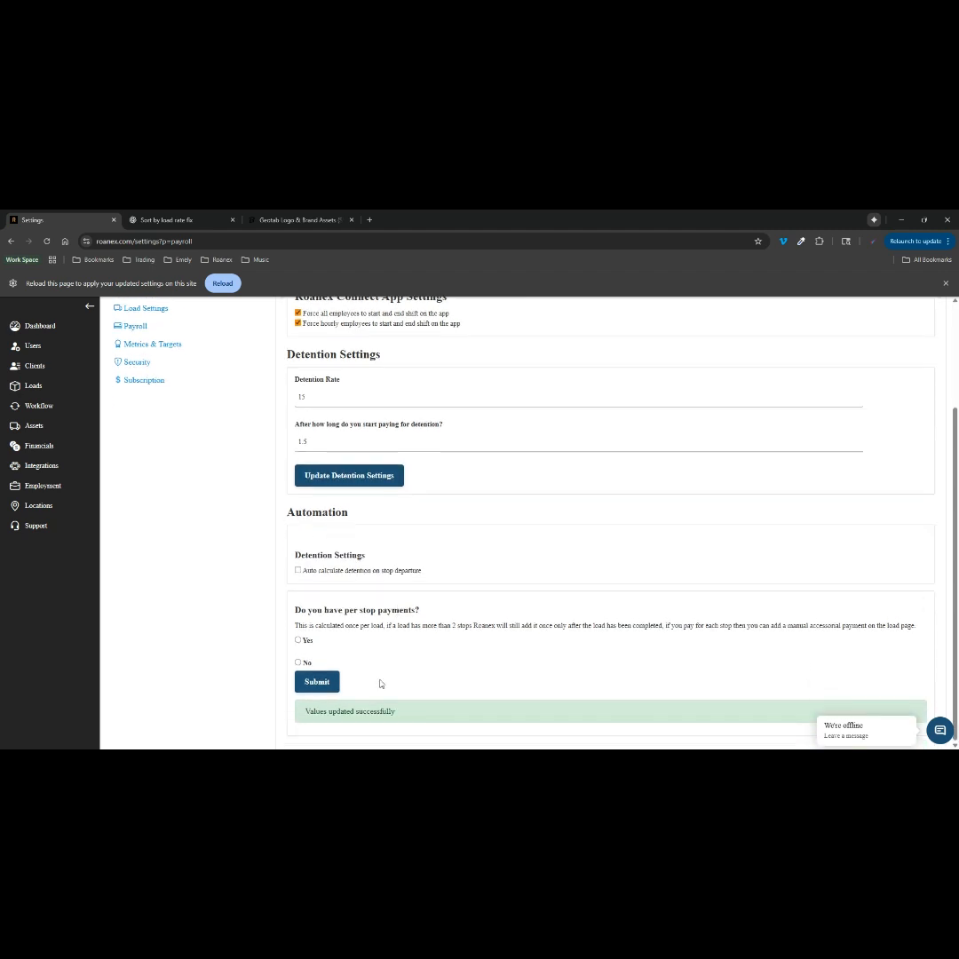
{"action": "scroll", "coordinate": [374, 669], "scroll_direction": "up", "scroll_amount": 1}
{"action": "scroll", "coordinate": [380, 695], "scroll_direction": "down", "scroll_amount": 1}
Enable automatic detention calculation on stop departure, and choose Yes for per stop payments with a stop pay amount of 50.
{"action": "left_click", "coordinate": [299, 570]}
{"action": "left_click", "coordinate": [299, 640]}
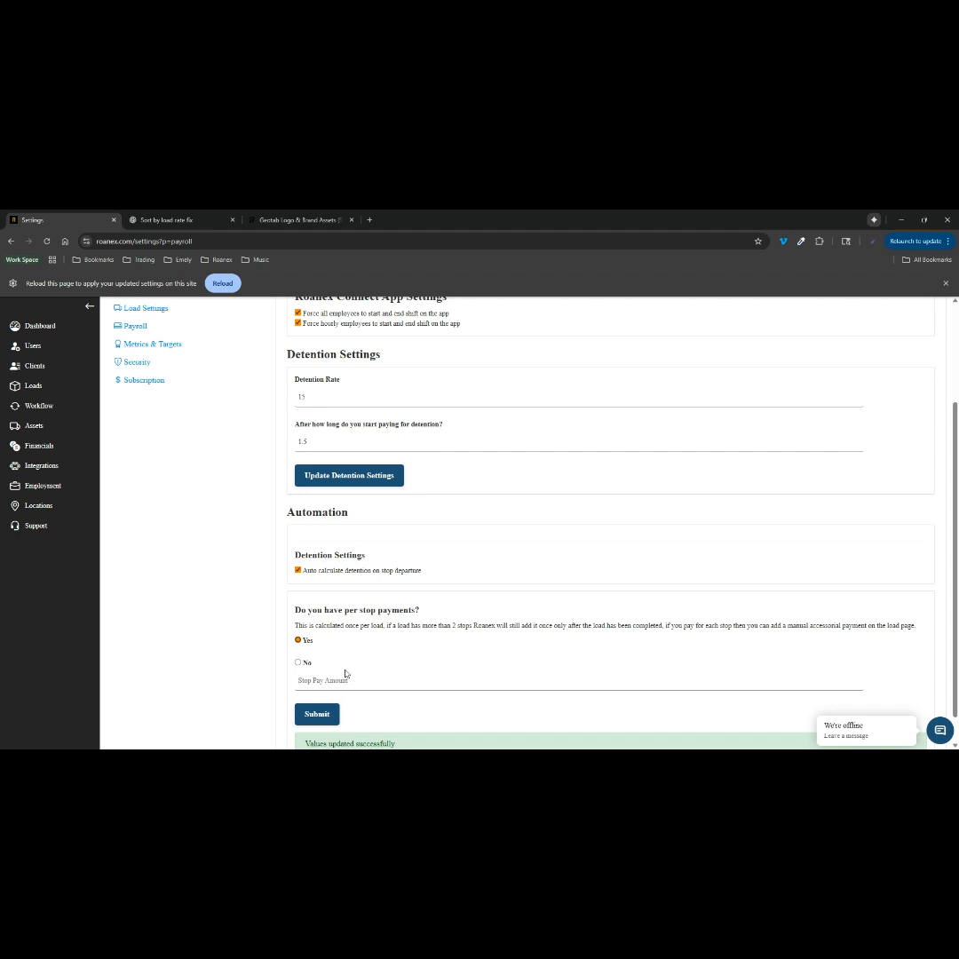
{"action": "scroll", "coordinate": [312, 682], "scroll_direction": "down", "scroll_amount": 1}
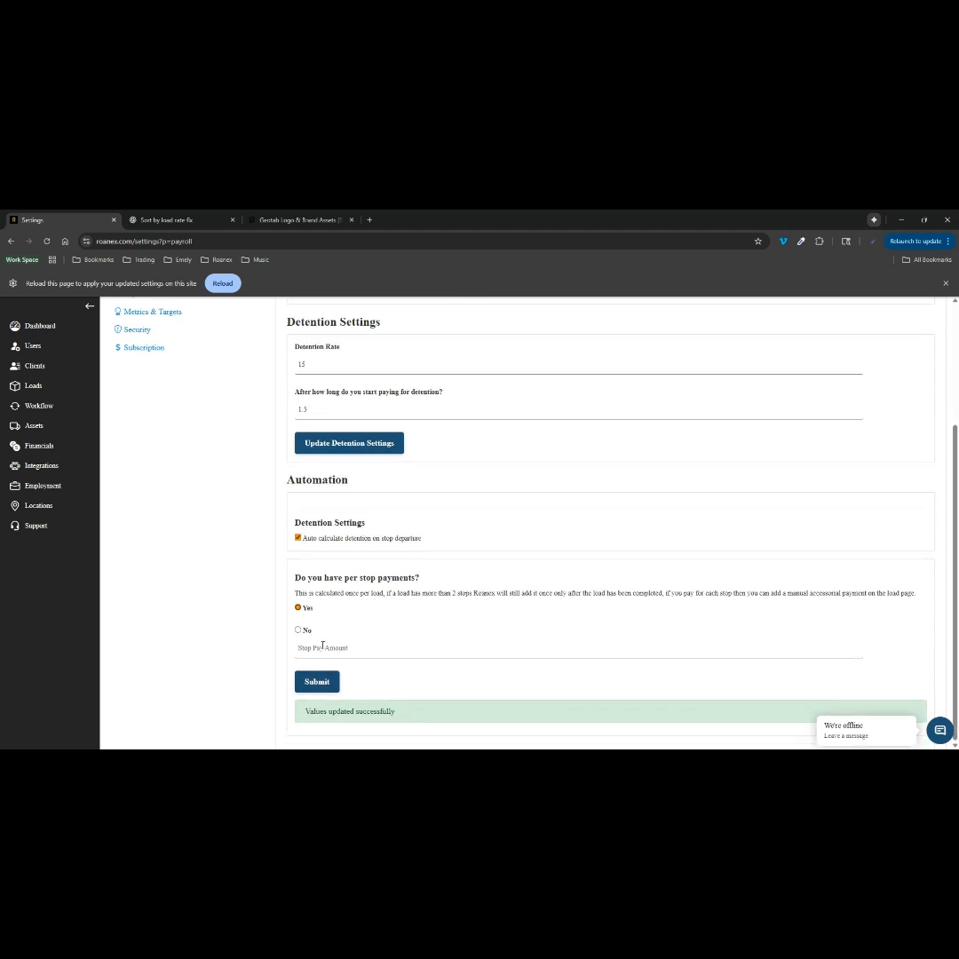
{"action": "left_click", "coordinate": [323, 646]}
{"action": "type", "text": "50"}
Open the metrics and targets settings and examine the target rate per mile and dispatch percentage fee.
{"action": "scroll", "coordinate": [323, 667], "scroll_direction": "up", "scroll_amount": 3}
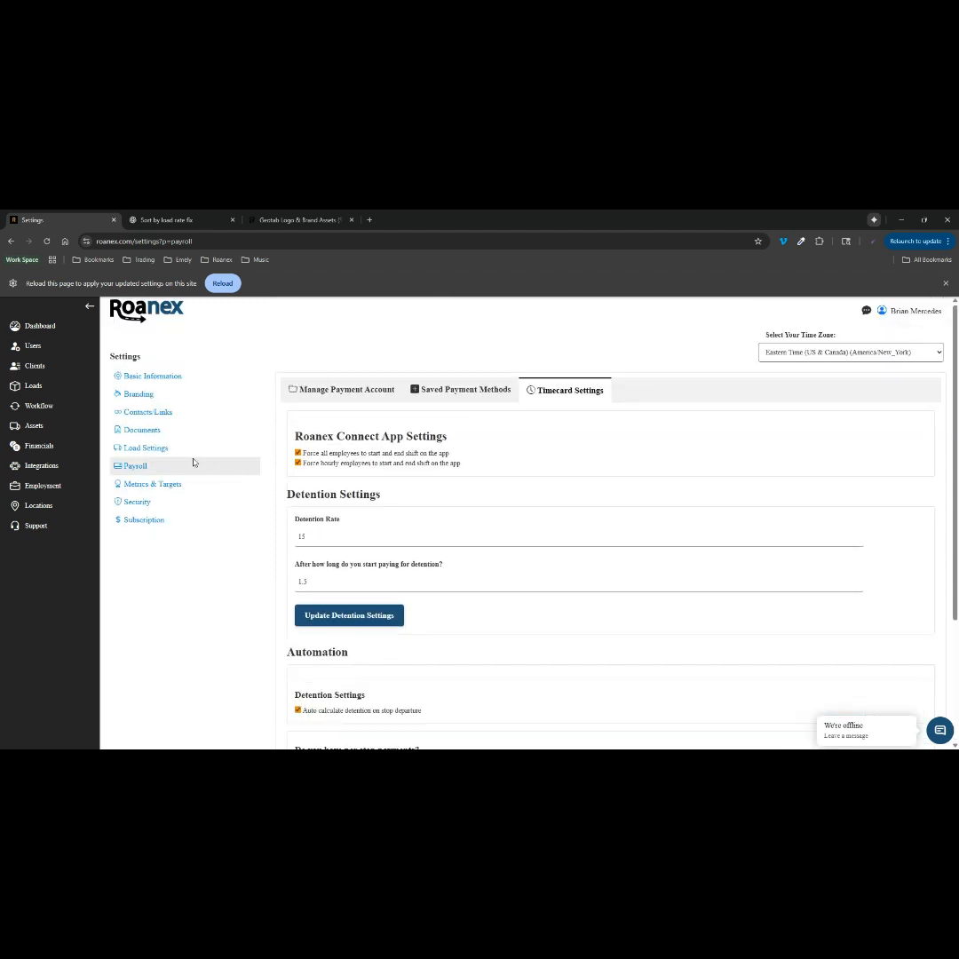
{"action": "left_click", "coordinate": [151, 487]}
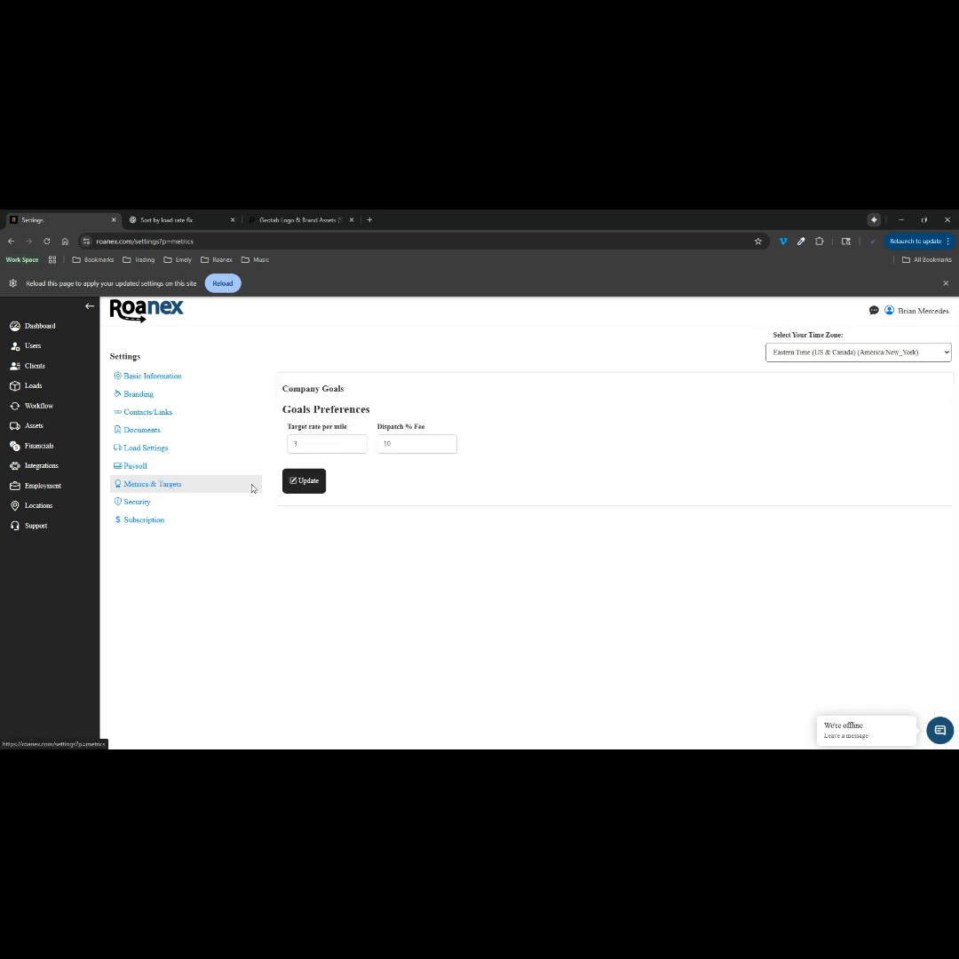
{"action": "left_click", "coordinate": [333, 442]}
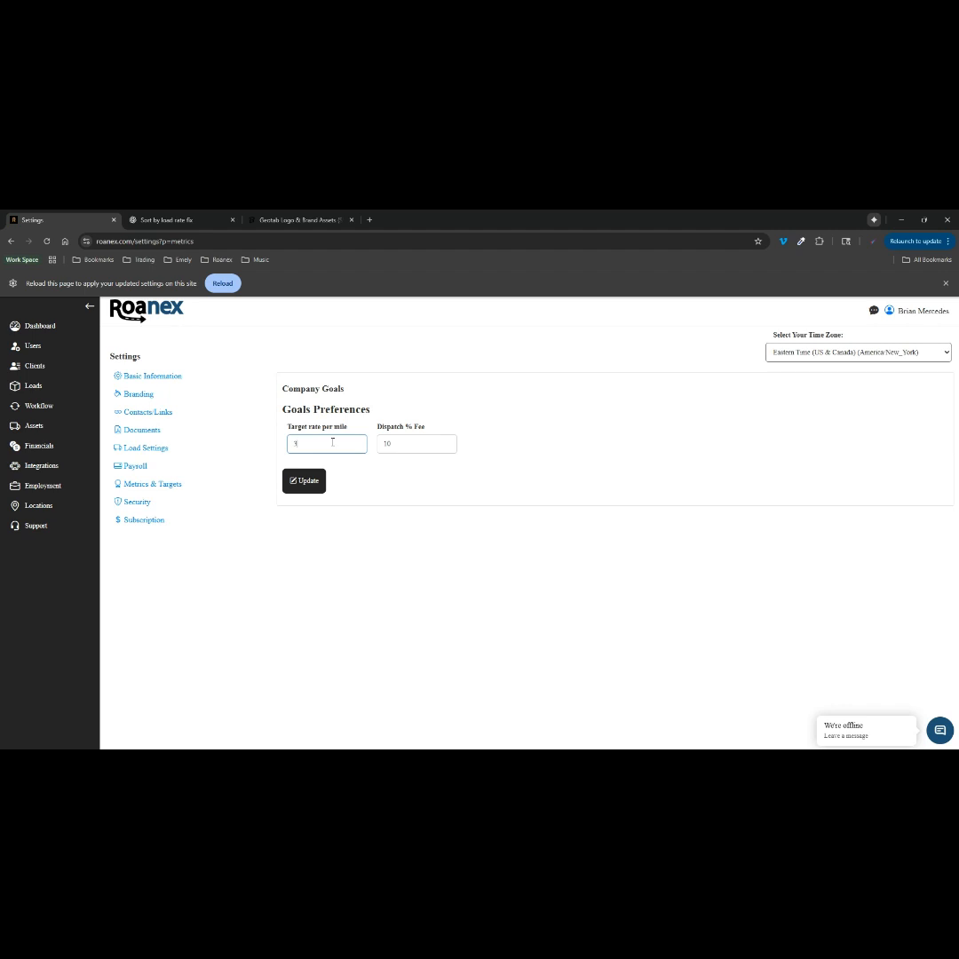
{"action": "left_click", "coordinate": [417, 446]}
{"action": "double_click", "coordinate": [401, 443]}
{"action": "left_click", "coordinate": [384, 569]}
{"action": "left_click", "coordinate": [411, 443]}
{"action": "double_click", "coordinate": [387, 444]}
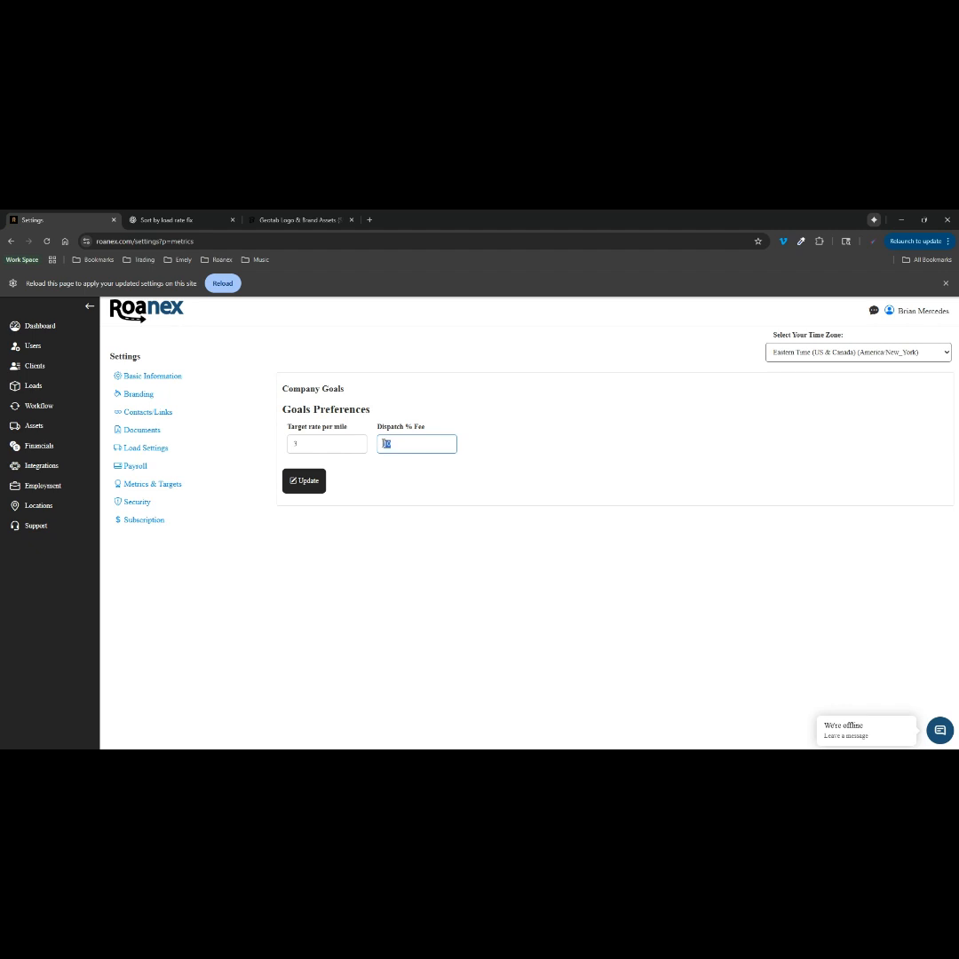
Review the security PIN change form without filling it in, and view the payment methods of the subscription.
{"action": "left_click", "coordinate": [137, 502]}
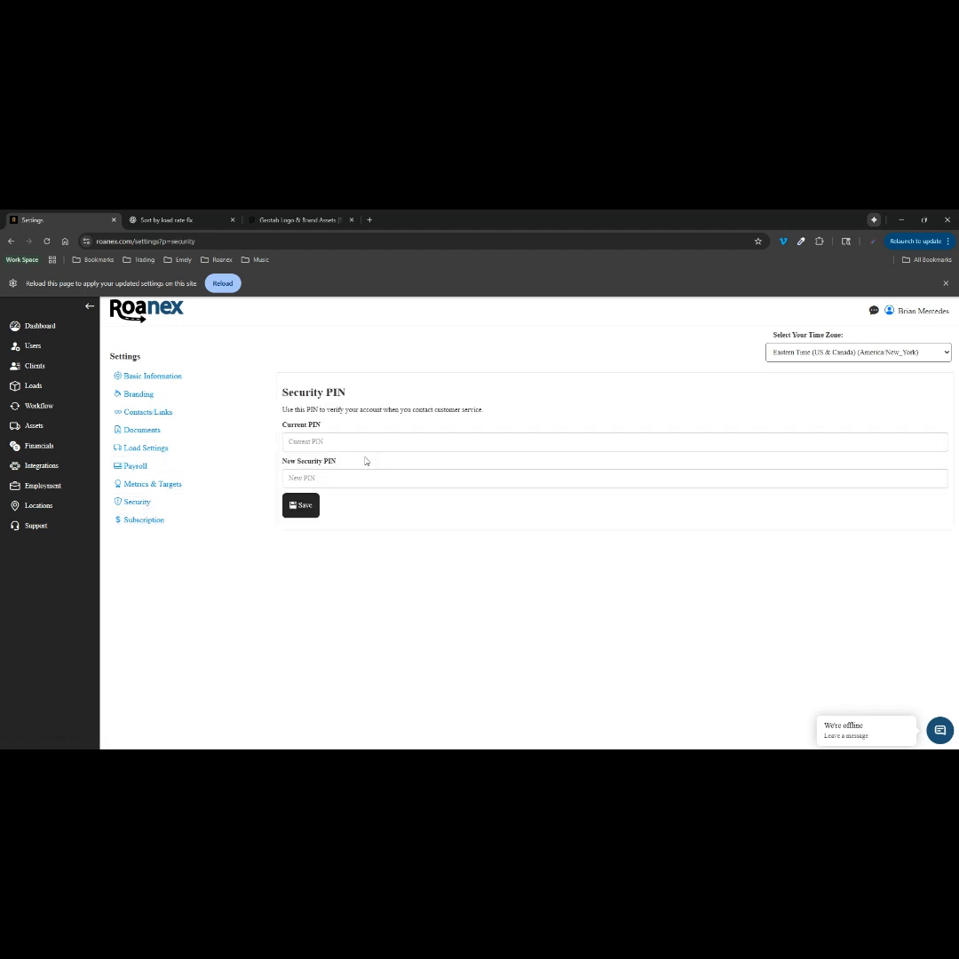
{"action": "left_click", "coordinate": [340, 441]}
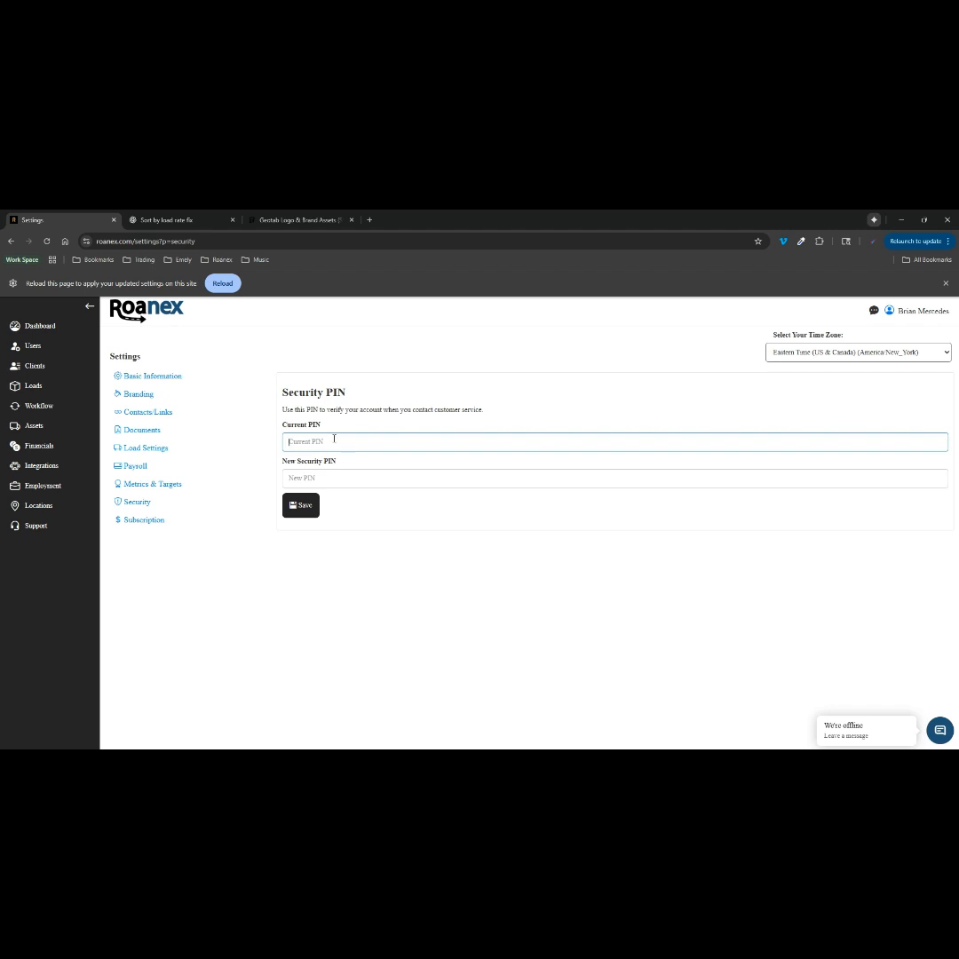
{"action": "left_click", "coordinate": [321, 474]}
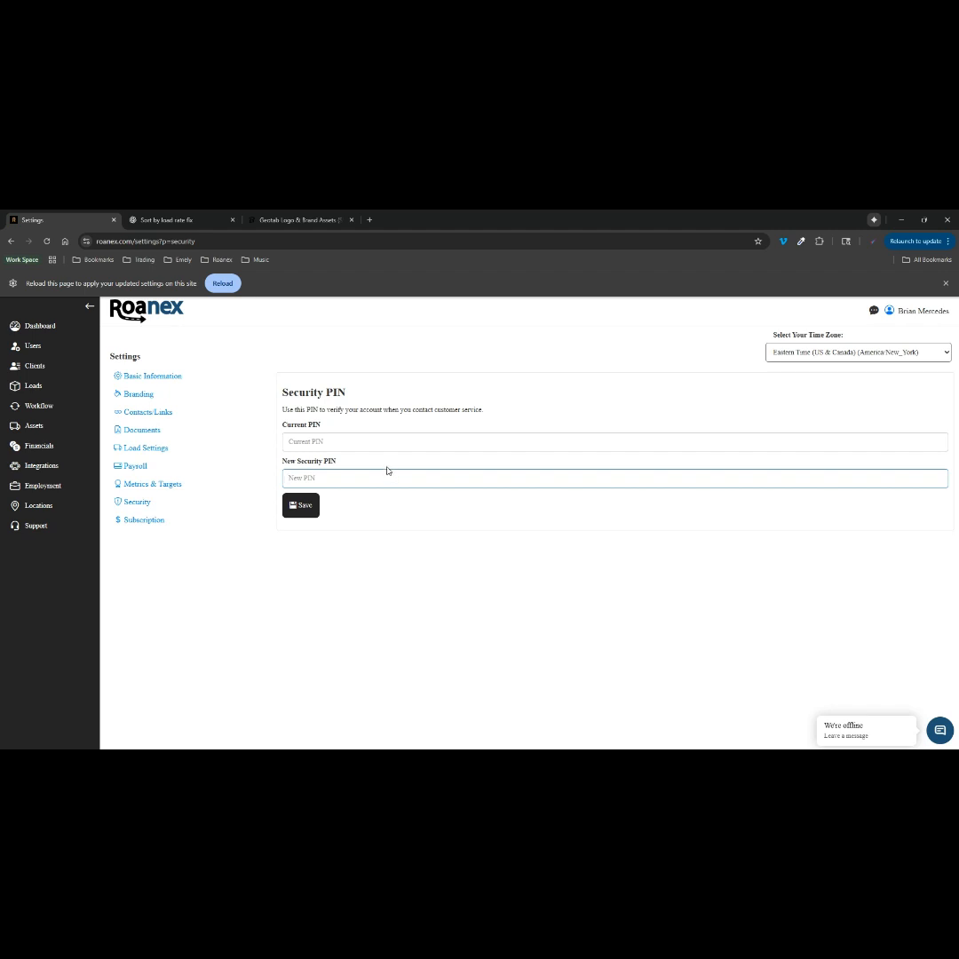
{"action": "left_click", "coordinate": [339, 441]}
{"action": "left_click", "coordinate": [335, 478]}
{"action": "left_click", "coordinate": [160, 527]}
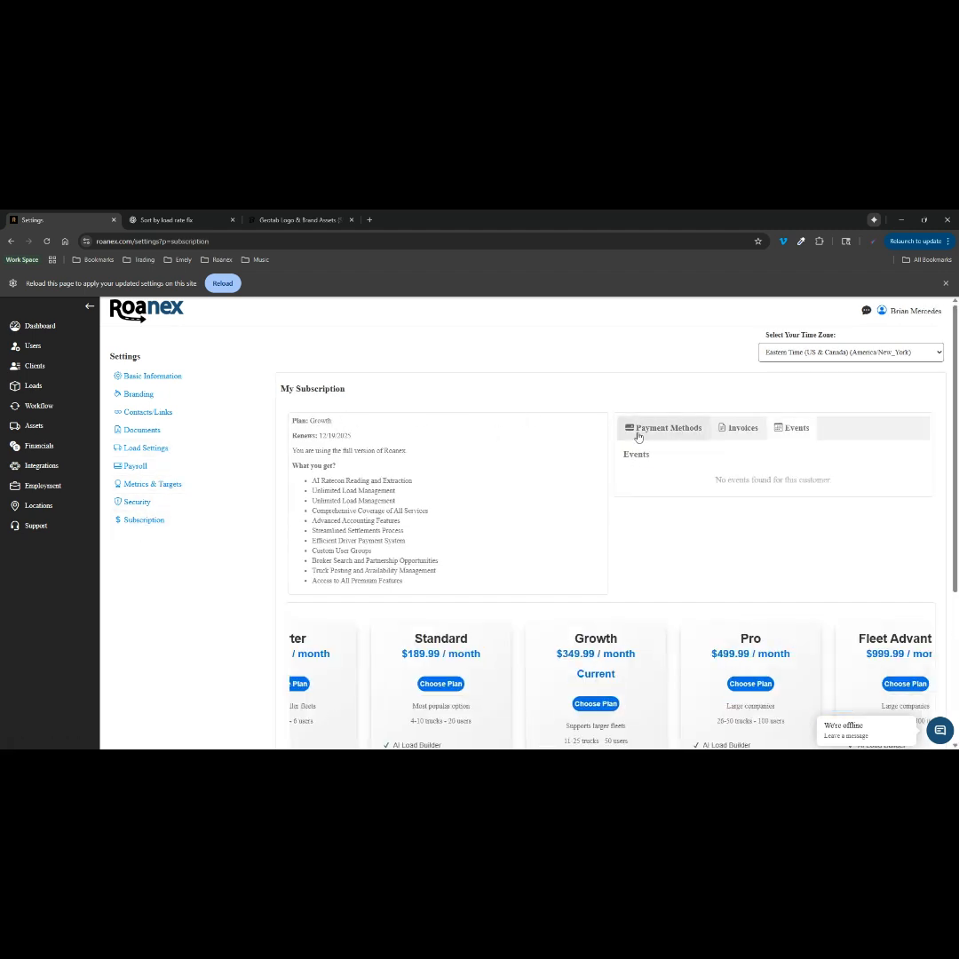
{"action": "left_click", "coordinate": [645, 429]}
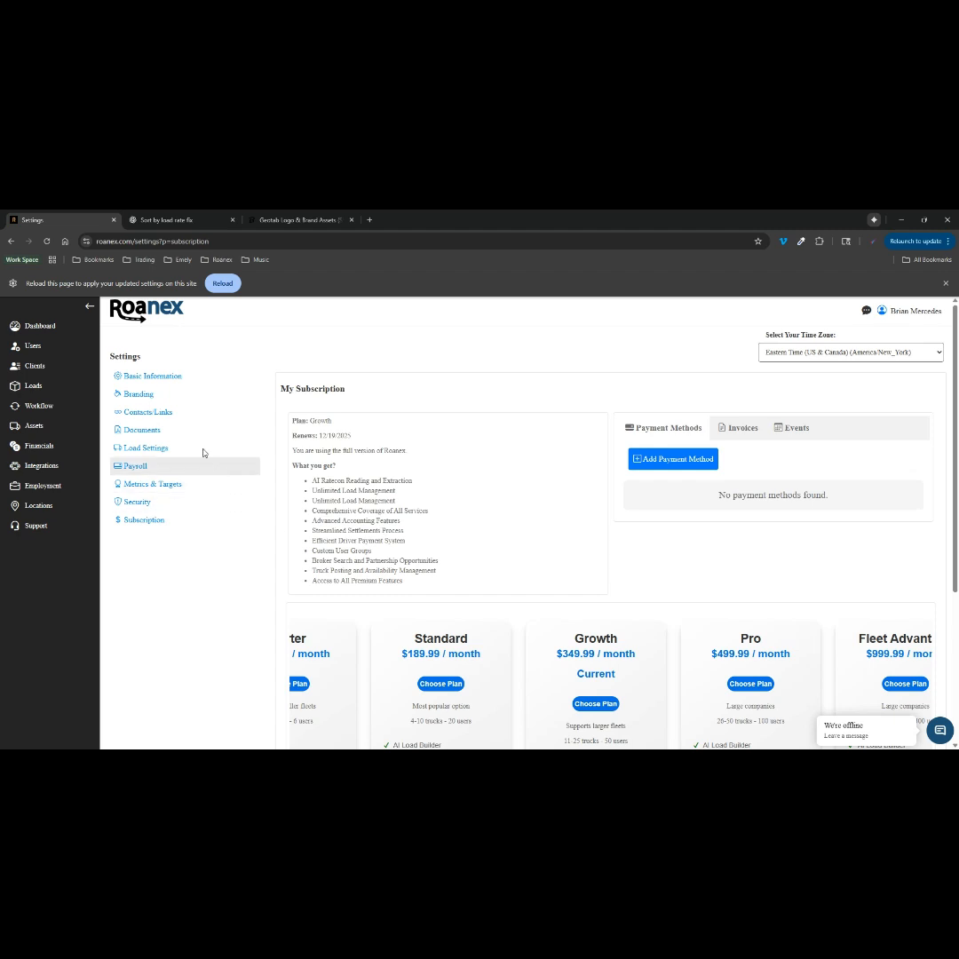
Return to the dashboard and examine the missing document report for required company and driver documents.
{"action": "left_click", "coordinate": [151, 315]}
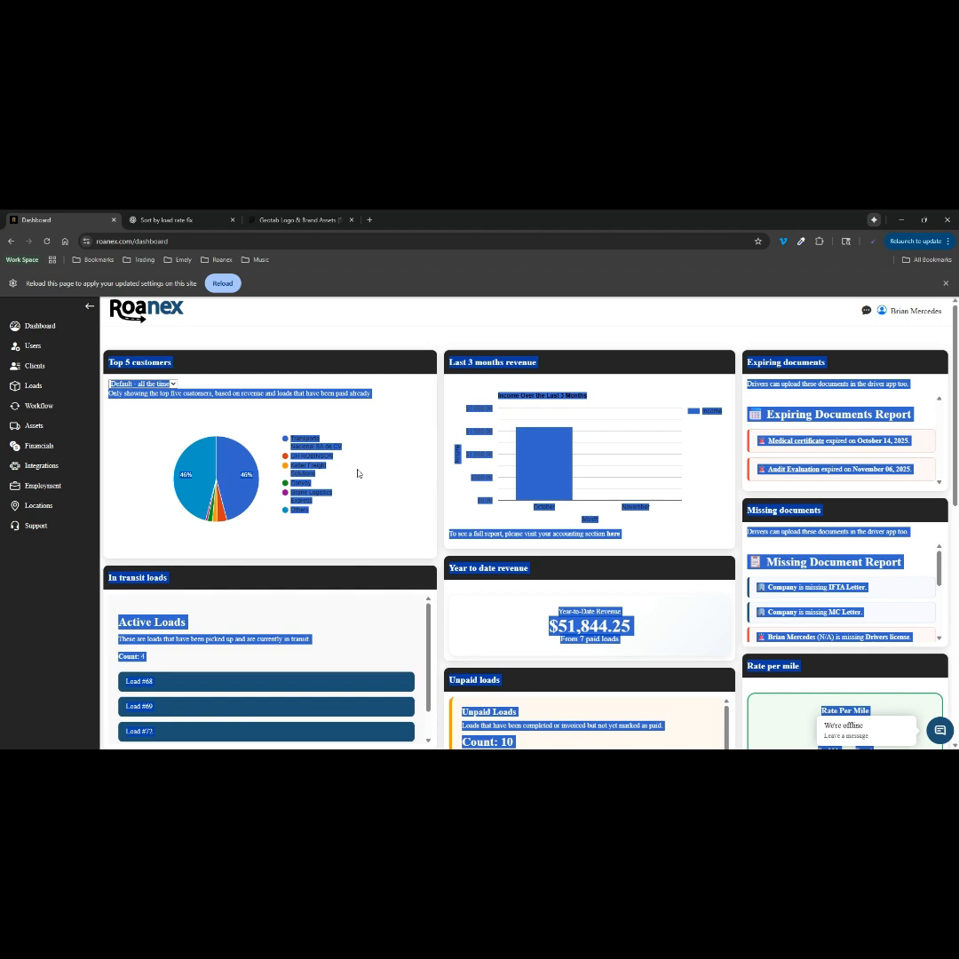
{"action": "left_click", "coordinate": [357, 473]}
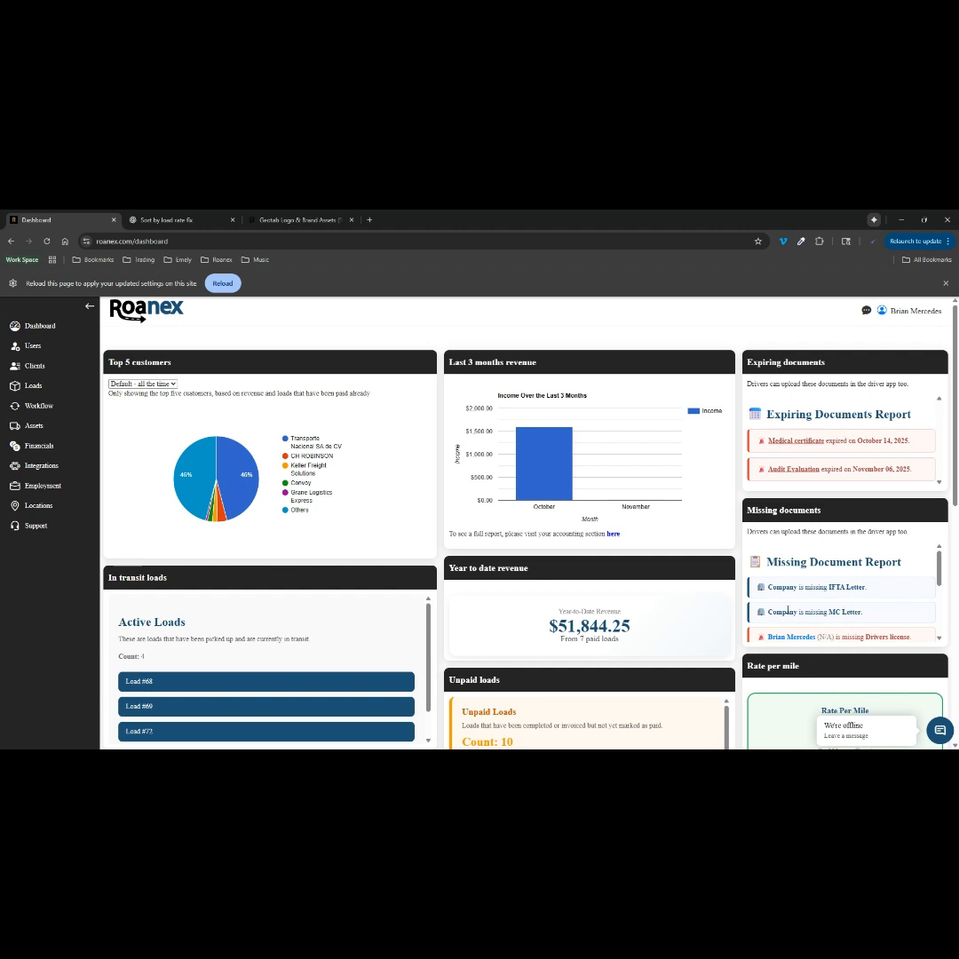
{"action": "left_click_drag", "start_coordinate": [782, 589], "coordinate": [900, 586]}
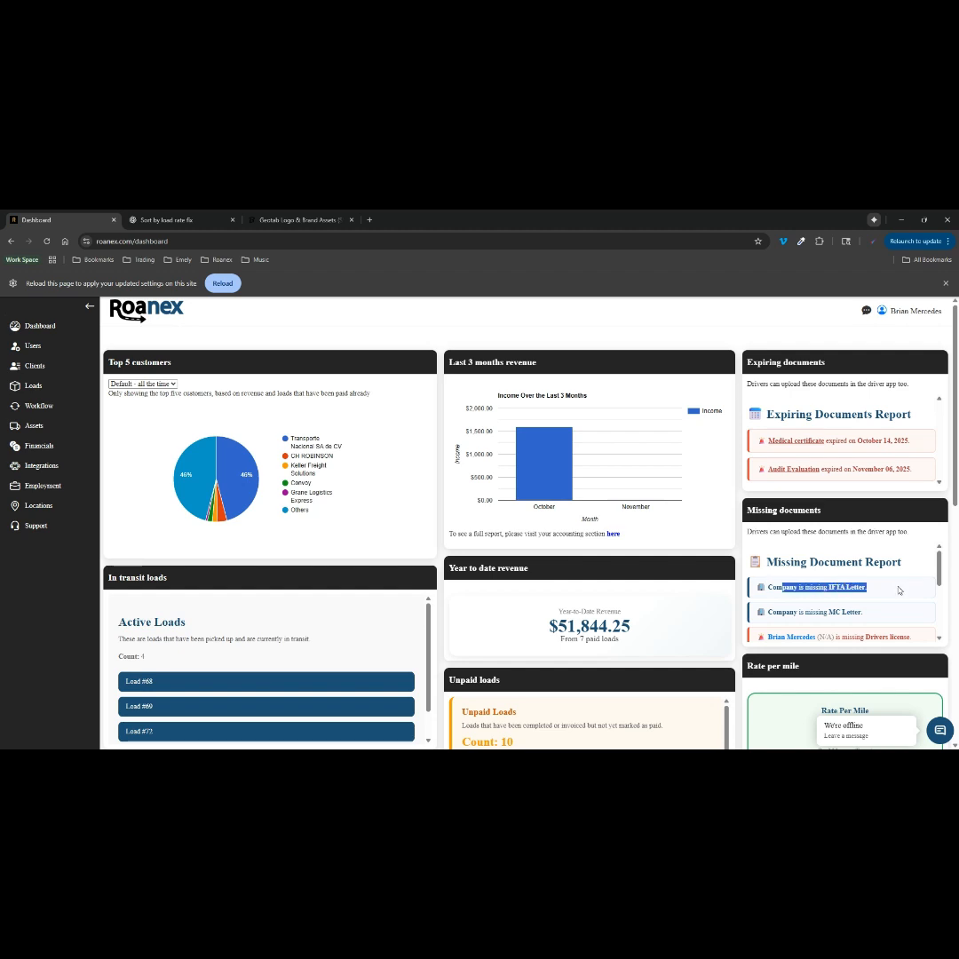
{"action": "left_click", "coordinate": [894, 588]}
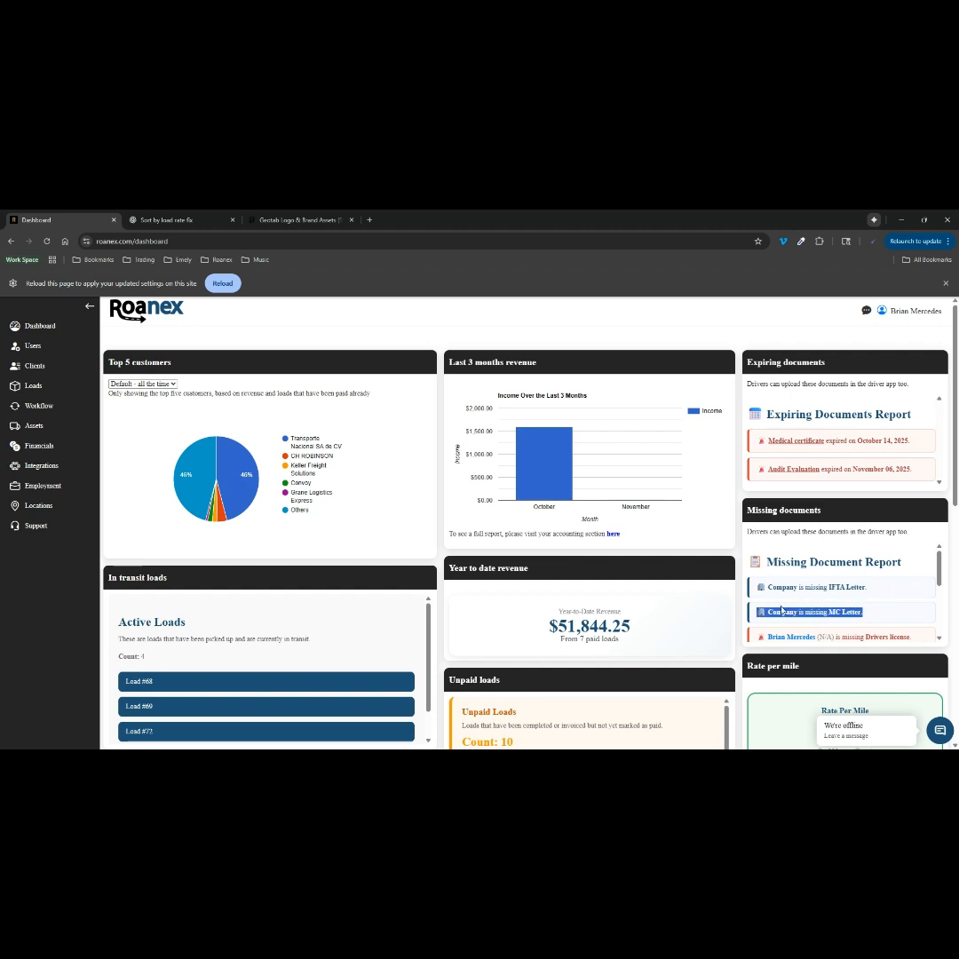
{"action": "scroll", "coordinate": [833, 587], "scroll_direction": "down", "scroll_amount": 3}
{"action": "scroll", "coordinate": [834, 587], "scroll_direction": "down", "scroll_amount": 1}
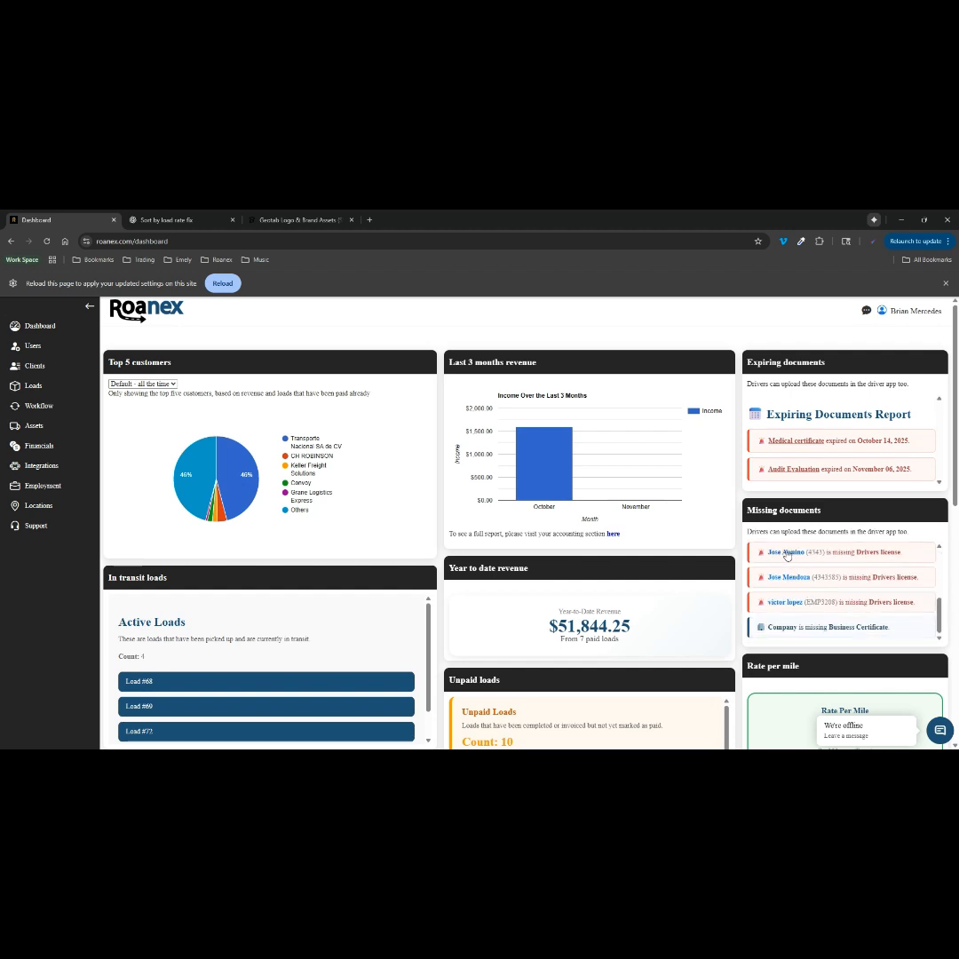
{"action": "scroll", "coordinate": [809, 586], "scroll_direction": "up", "scroll_amount": 4}
{"action": "triple_click", "coordinate": [806, 611]}
{"action": "scroll", "coordinate": [812, 609], "scroll_direction": "down", "scroll_amount": 1}
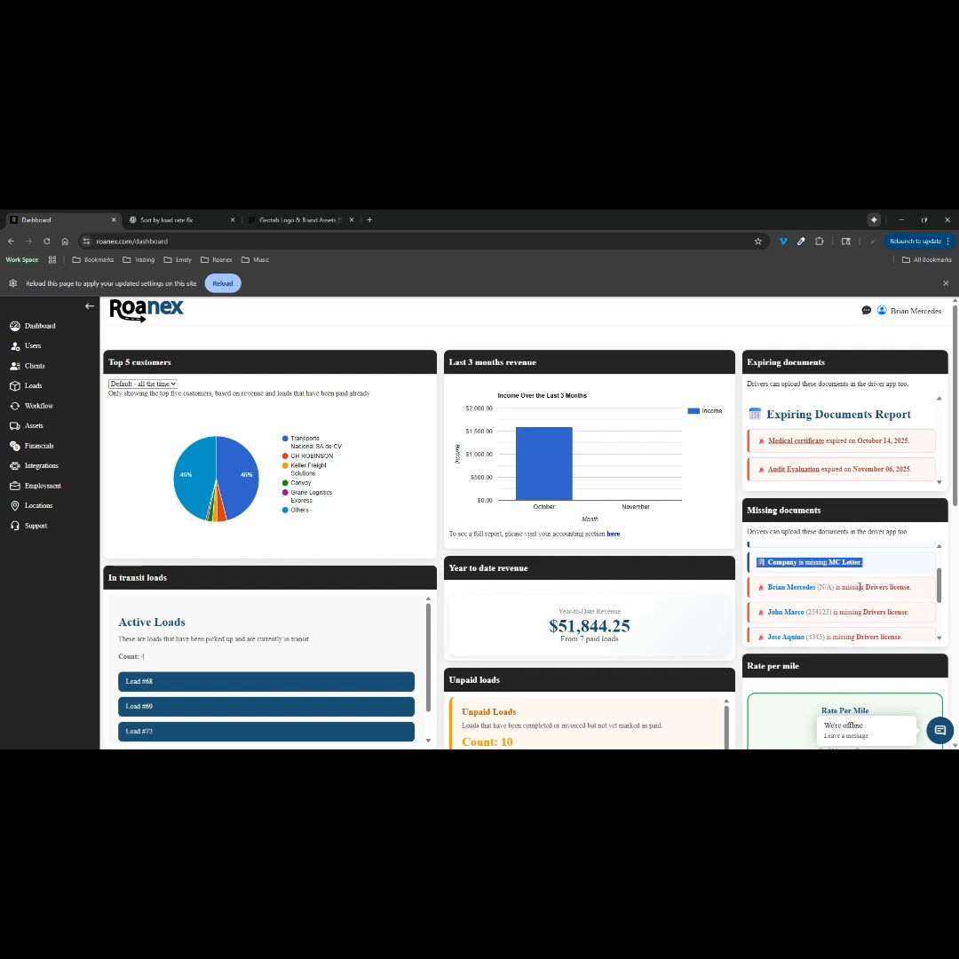
{"action": "left_click_drag", "start_coordinate": [841, 587], "coordinate": [931, 593]}
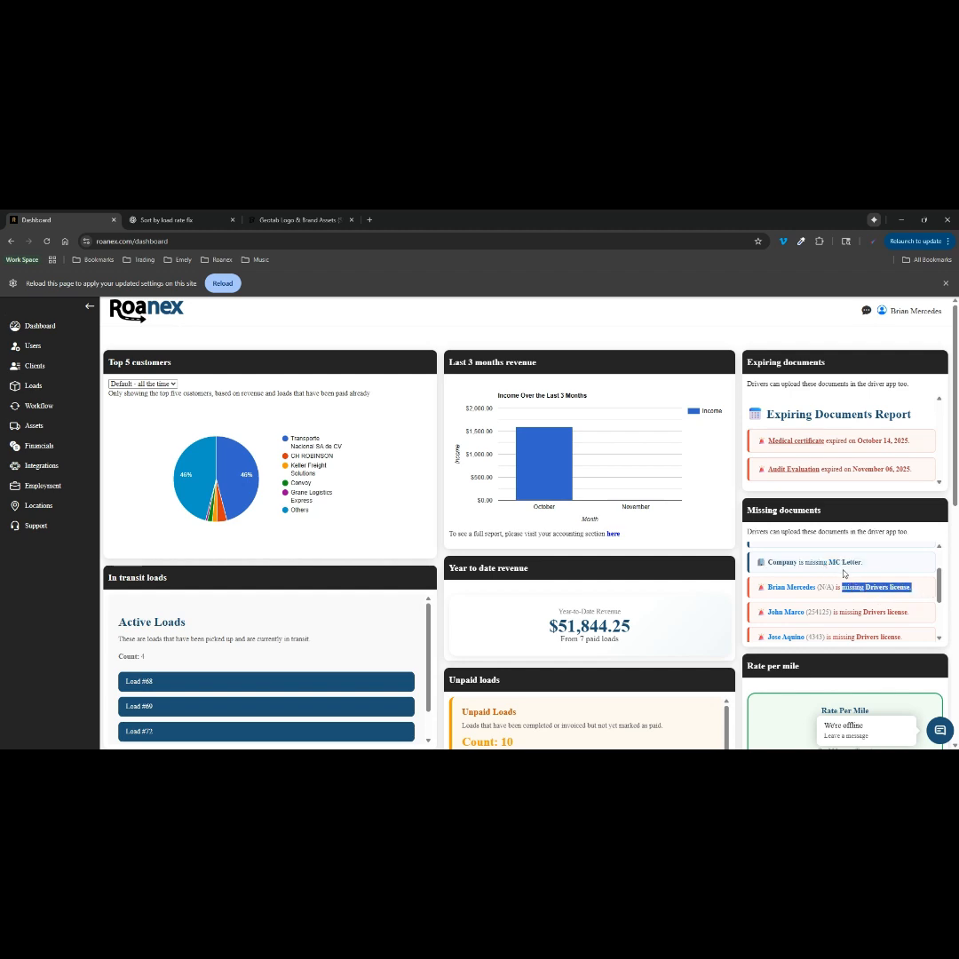
{"action": "scroll", "coordinate": [848, 597], "scroll_direction": "up", "scroll_amount": 1}
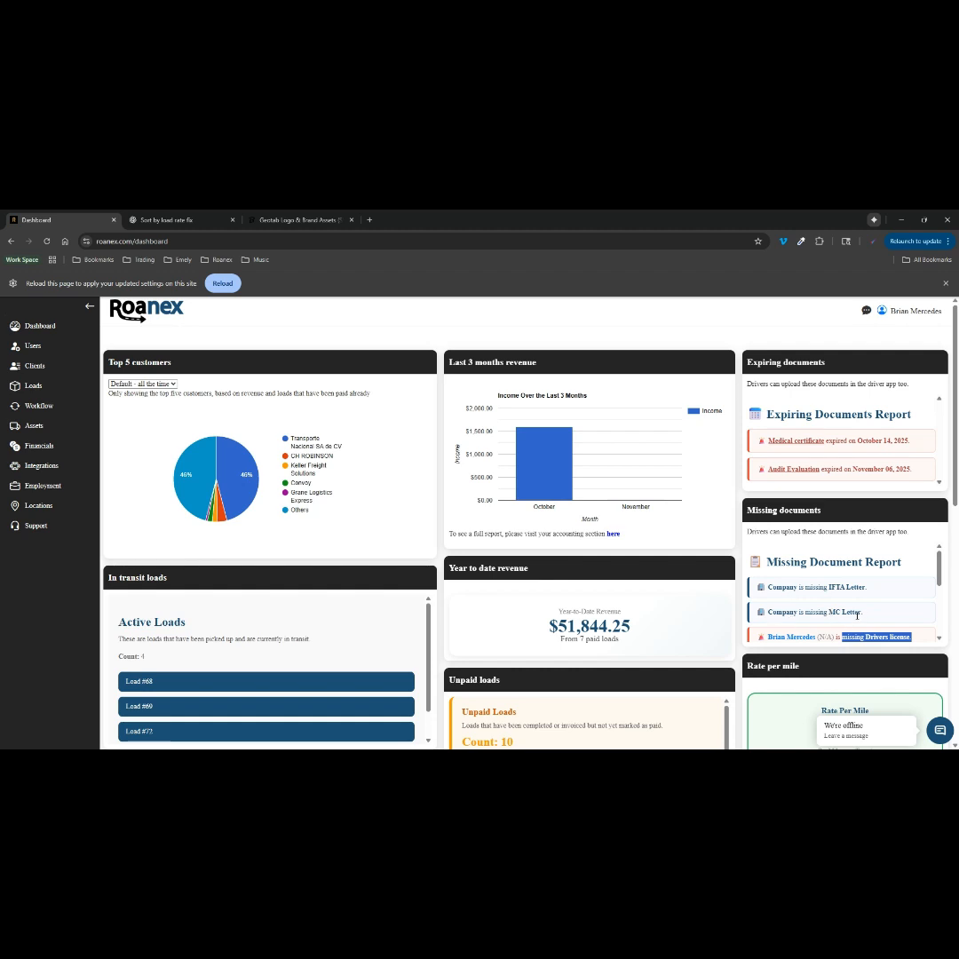
{"action": "scroll", "coordinate": [866, 601], "scroll_direction": "down", "scroll_amount": 1}
{"action": "scroll", "coordinate": [866, 601], "scroll_direction": "down", "scroll_amount": 2}
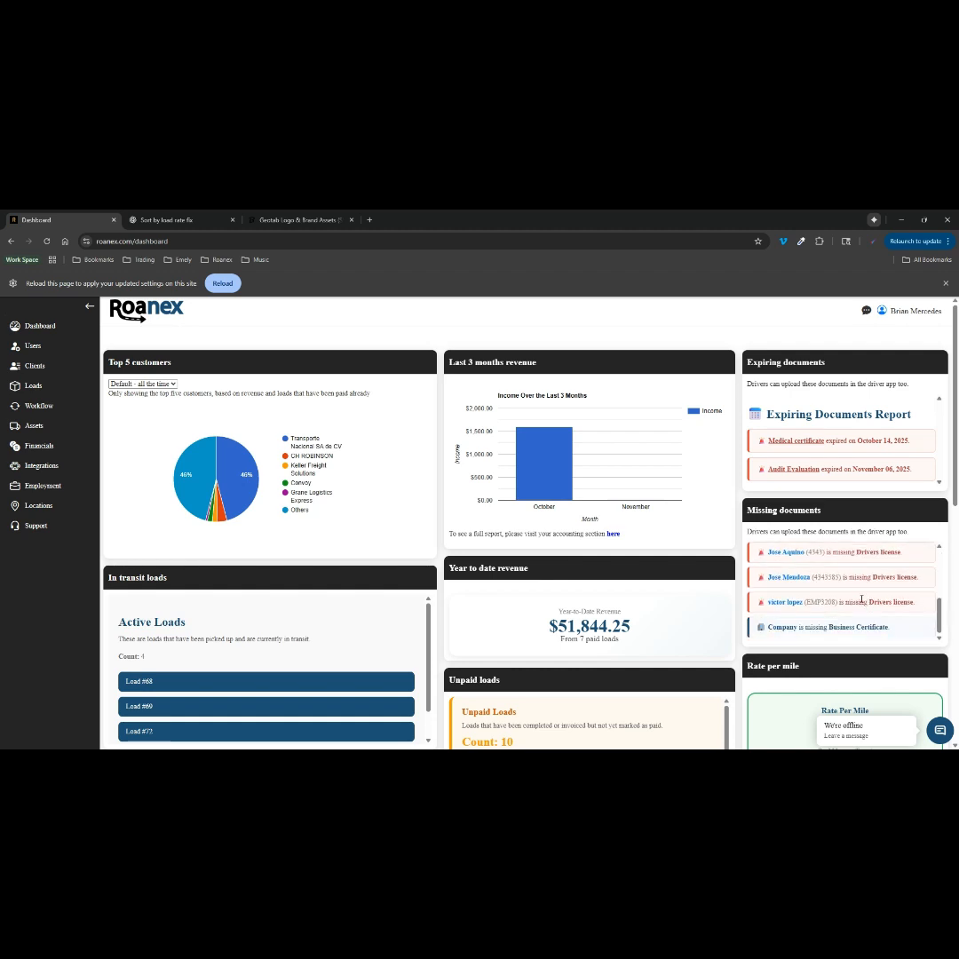